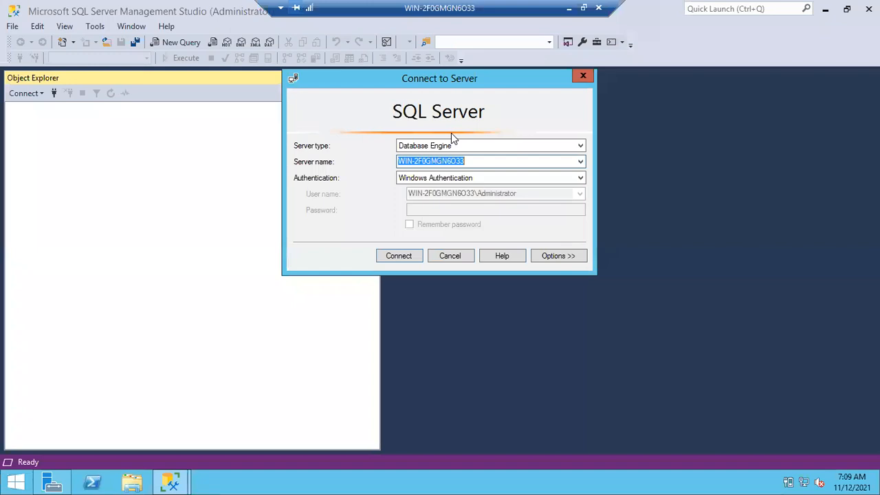
Connect to the WIN-2F0GMGN6O33 database engine with Windows Authentication and narrow the Object Explorer pane
{"action": "left_click", "coordinate": [402, 260]}
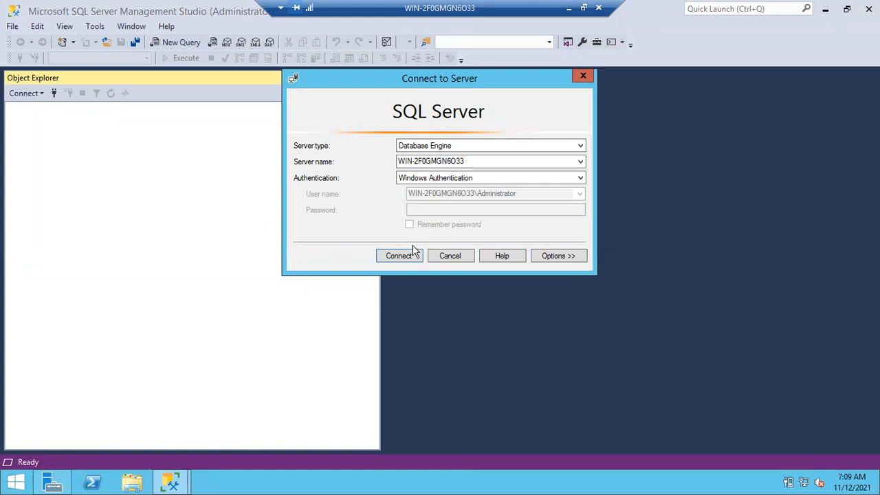
{"action": "left_click", "coordinate": [407, 260]}
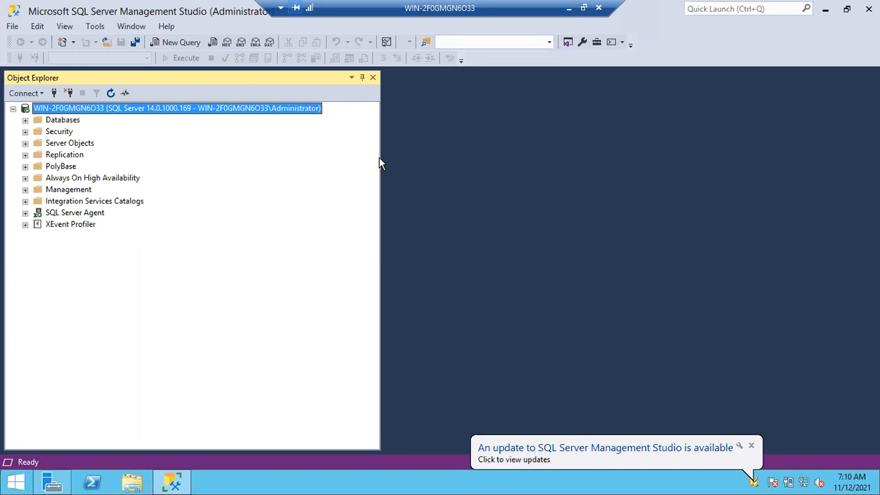
{"action": "left_click_drag", "start_coordinate": [383, 159], "coordinate": [278, 169]}
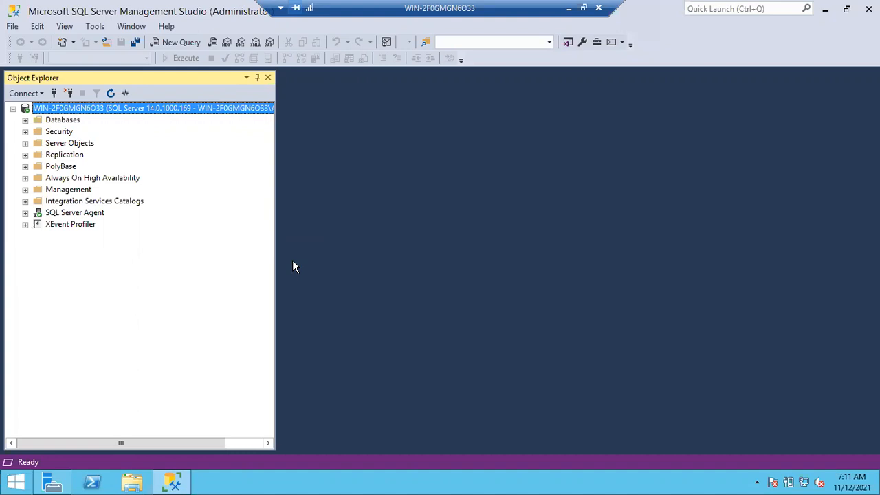
Expand the server's Security logins and examine the Windows user, Windows group and SQL Server logins
{"action": "left_click", "coordinate": [25, 132]}
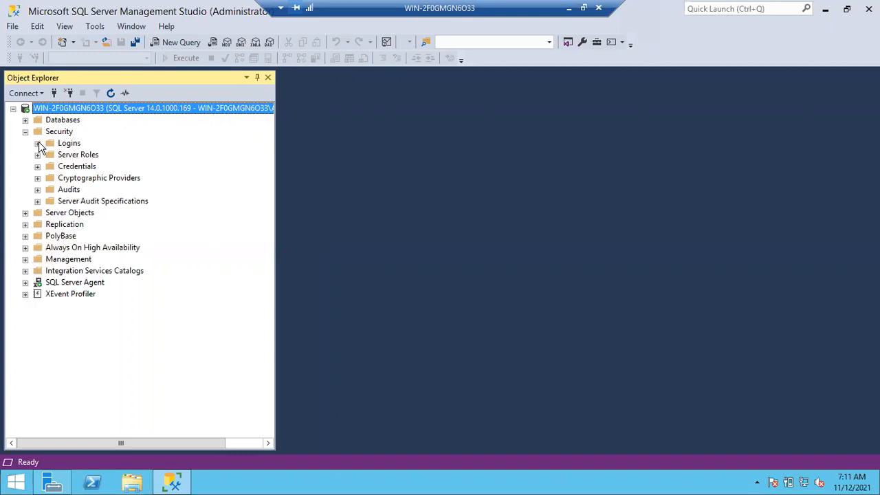
{"action": "left_click", "coordinate": [38, 144]}
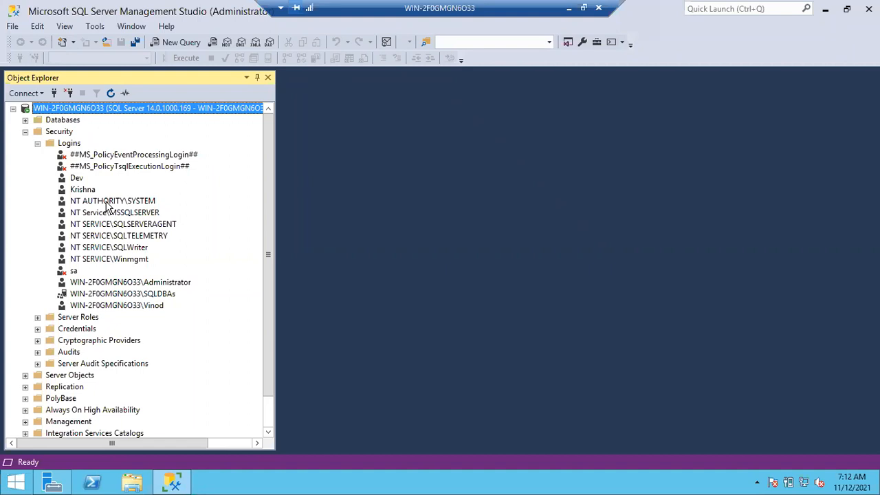
{"action": "left_click", "coordinate": [107, 295]}
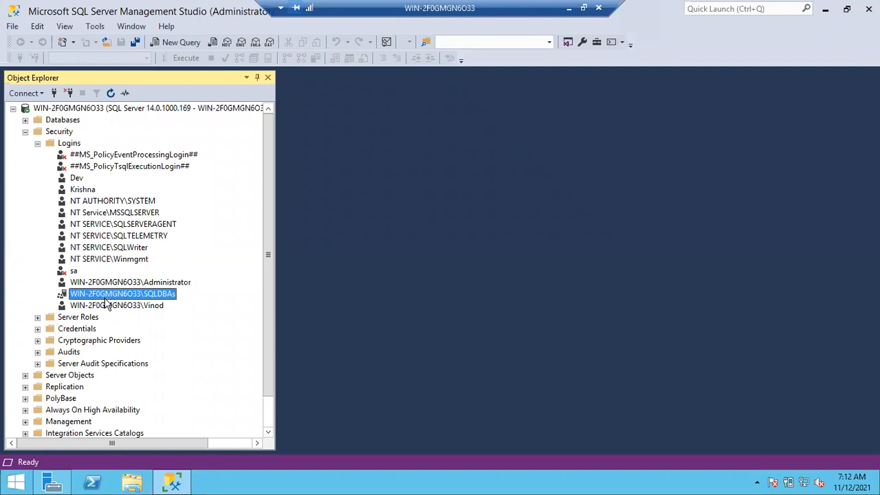
{"action": "left_click", "coordinate": [108, 306]}
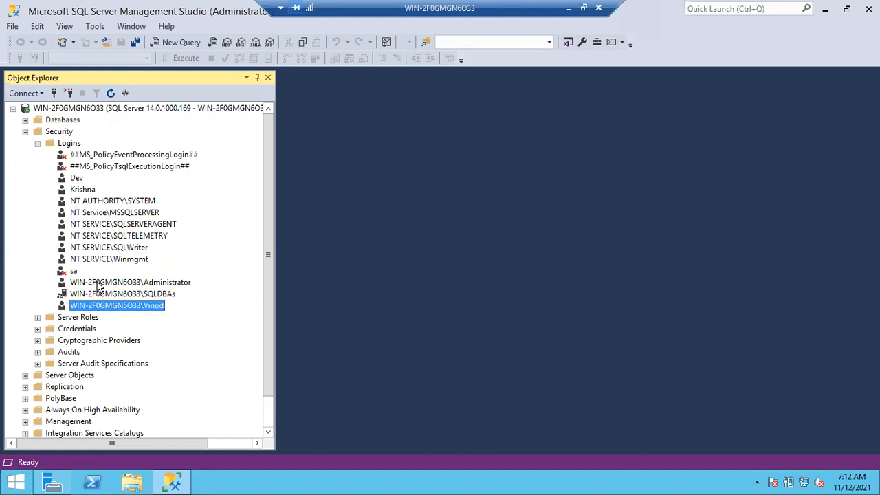
{"action": "left_click", "coordinate": [99, 284]}
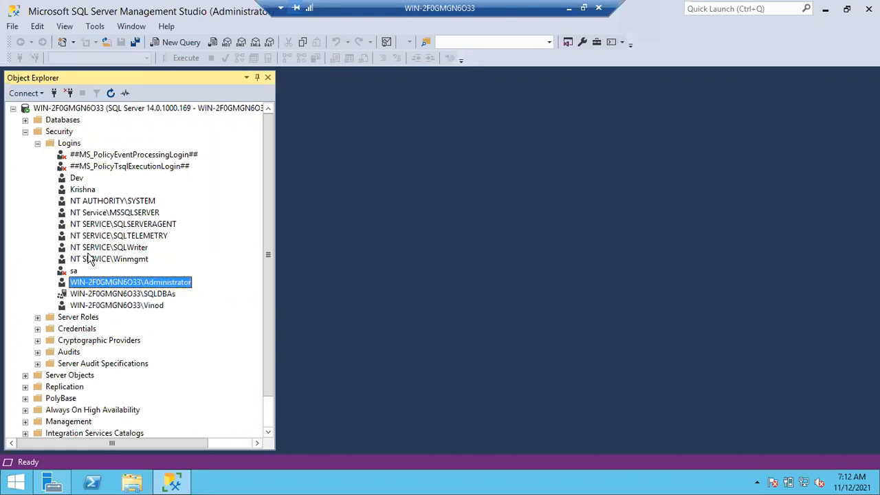
{"action": "left_click", "coordinate": [71, 180]}
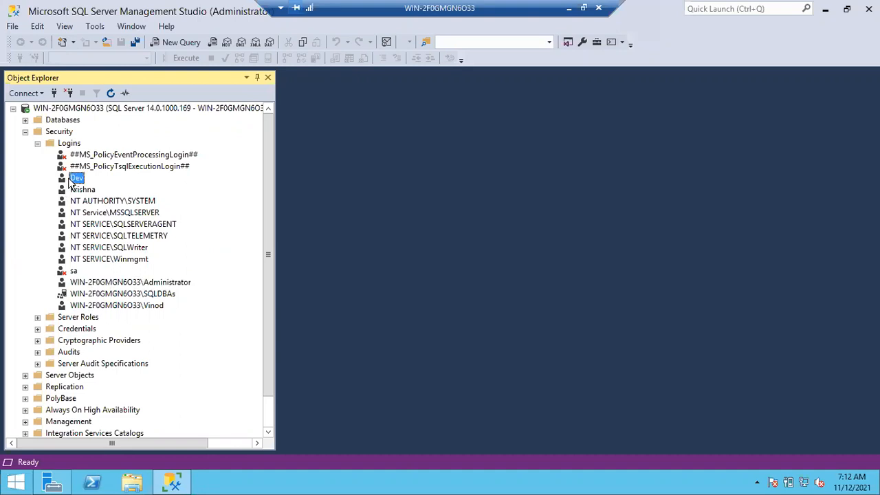
{"action": "left_click", "coordinate": [75, 189]}
{"action": "left_click", "coordinate": [76, 179]}
{"action": "left_click", "coordinate": [80, 190]}
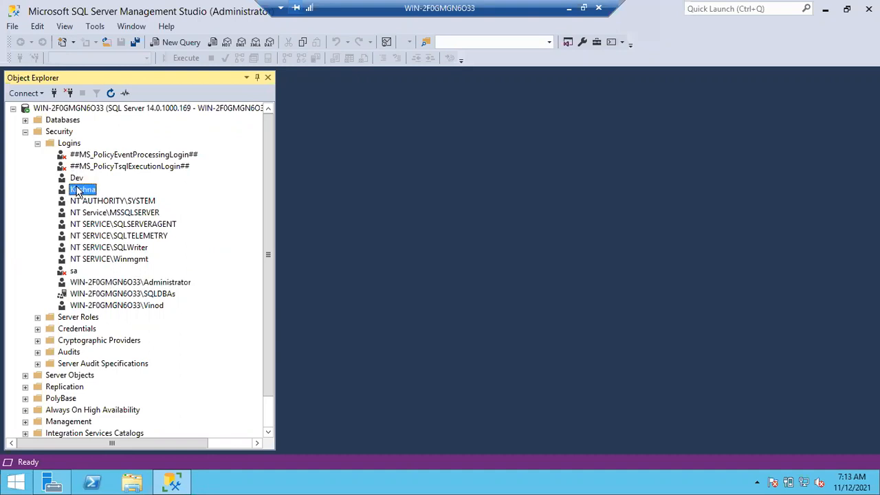
{"action": "left_click", "coordinate": [77, 179]}
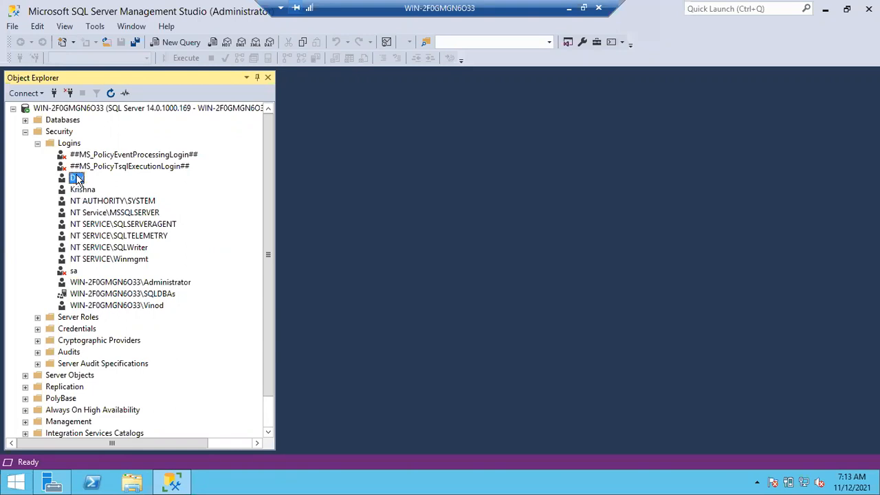
{"action": "left_click", "coordinate": [78, 189]}
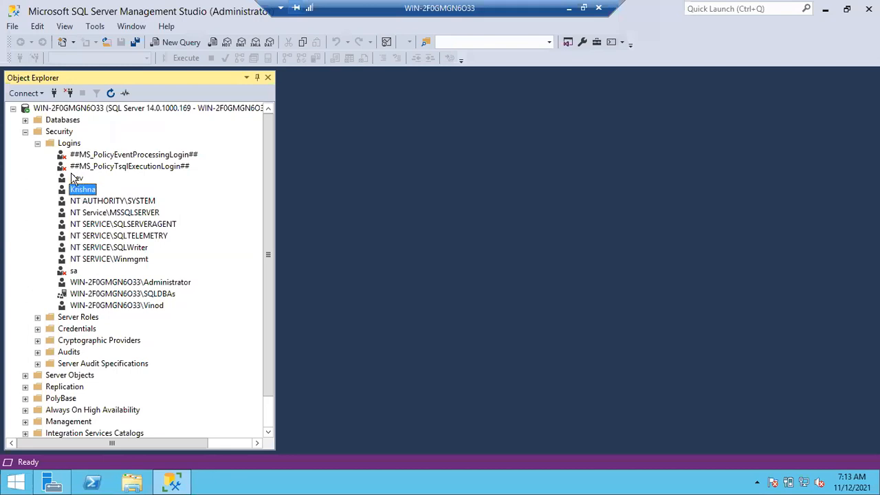
{"action": "left_click", "coordinate": [89, 284]}
{"action": "left_click", "coordinate": [90, 294]}
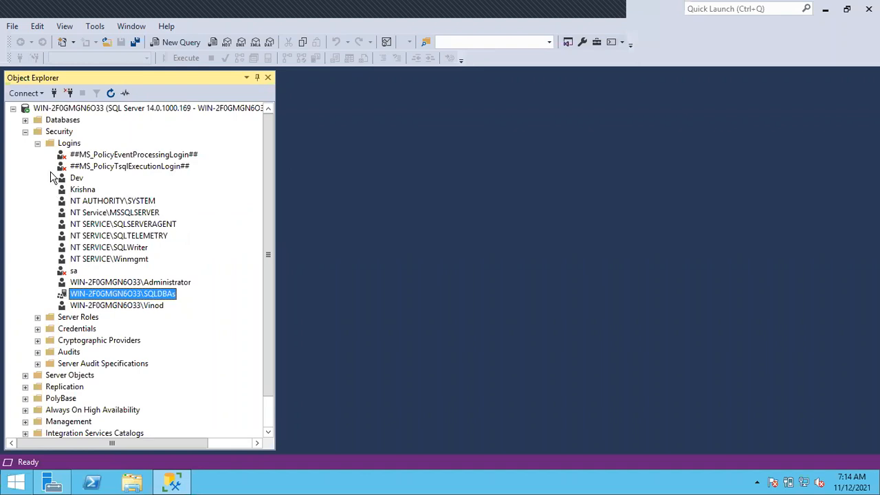
Collapse the logins and view the list of server roles under Security
{"action": "left_click", "coordinate": [39, 144]}
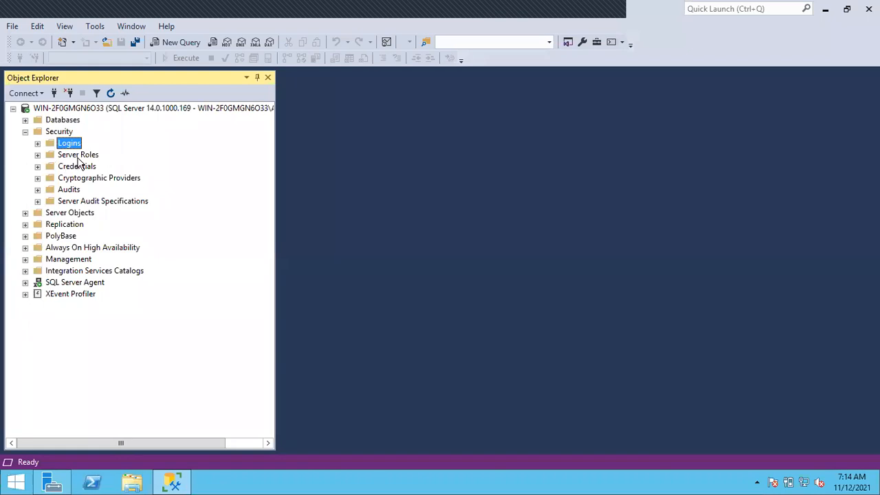
{"action": "left_click", "coordinate": [66, 154]}
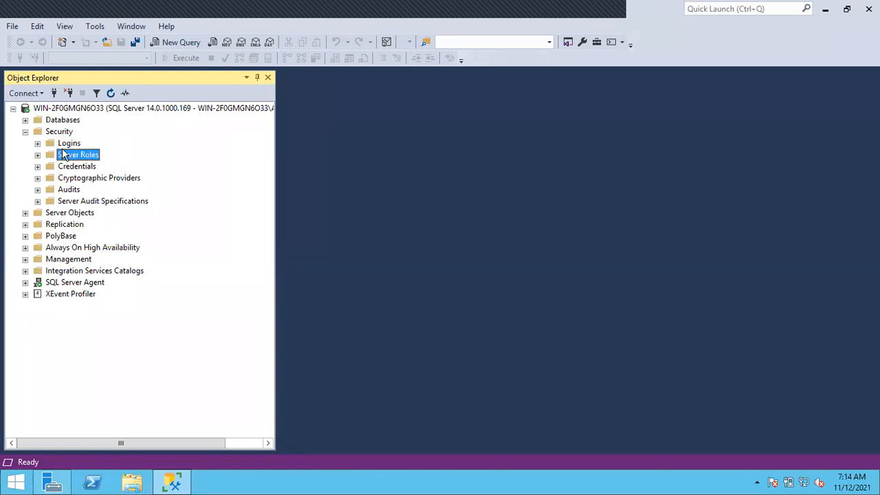
{"action": "left_click", "coordinate": [66, 146]}
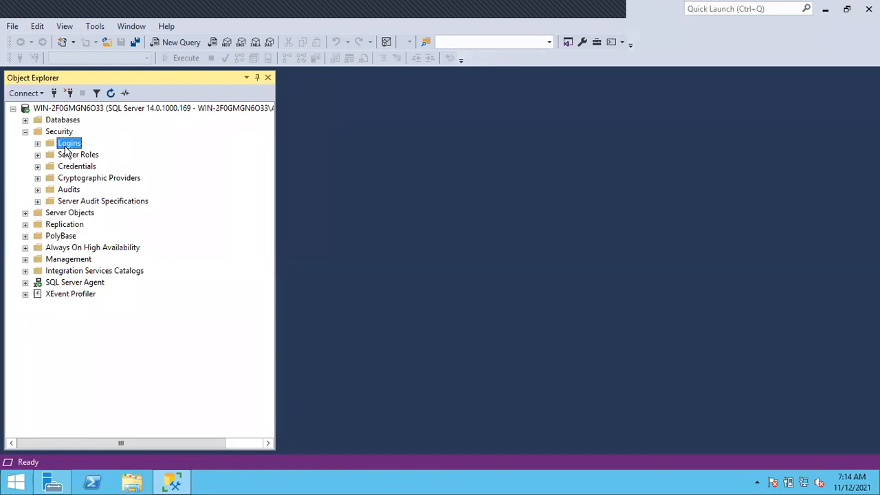
{"action": "left_click", "coordinate": [37, 144]}
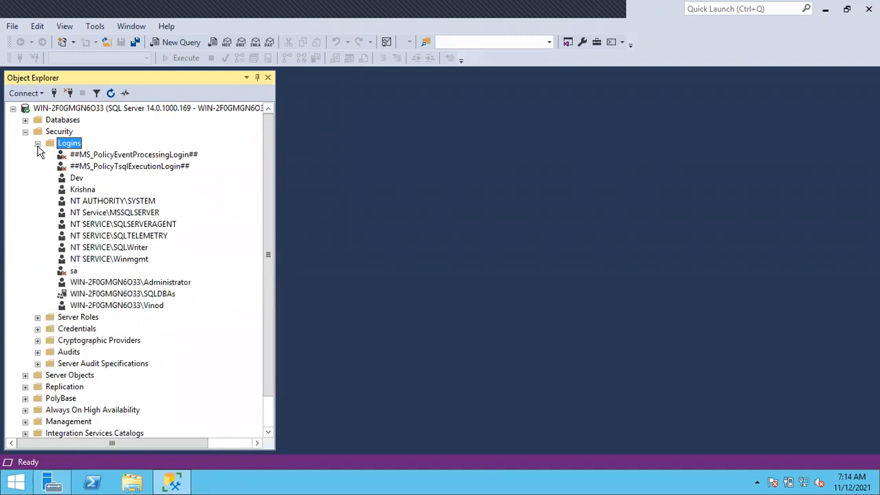
{"action": "left_click", "coordinate": [38, 144]}
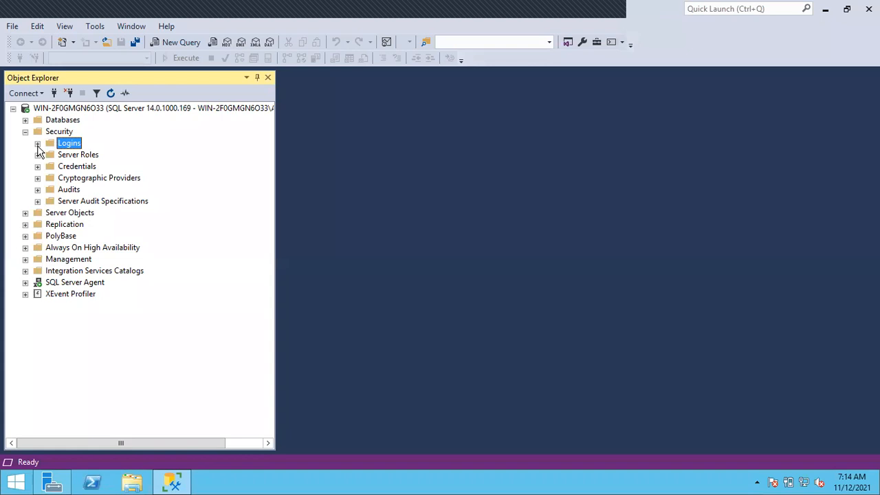
{"action": "left_click", "coordinate": [38, 154]}
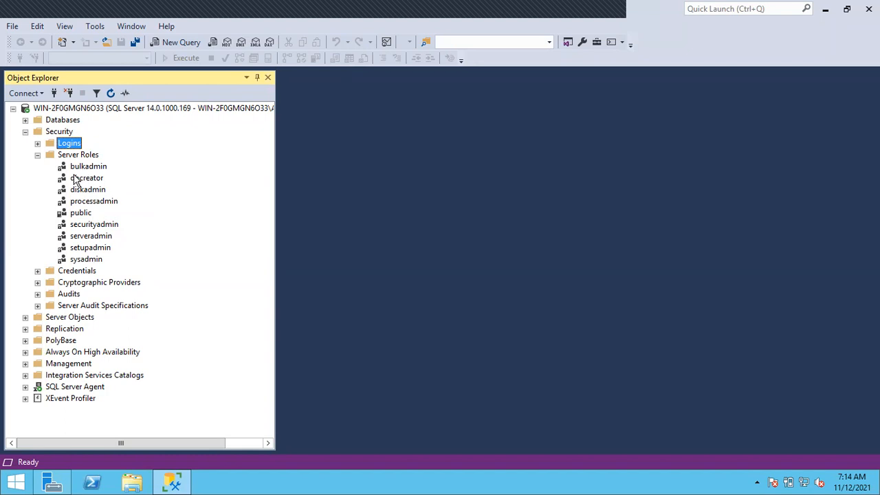
{"action": "left_click", "coordinate": [37, 155]}
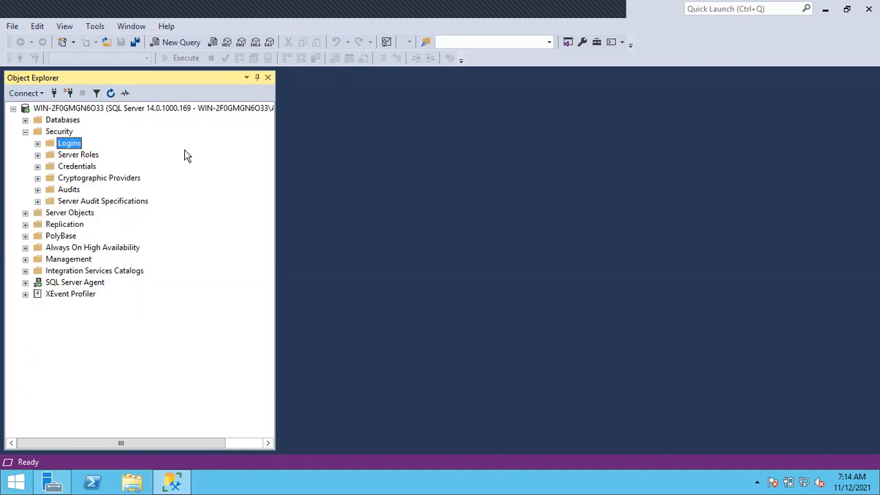
Leave the remote session for Chrome, search for draw io and open the app.diagrams.net diagram editor
{"action": "left_click", "coordinate": [568, 6]}
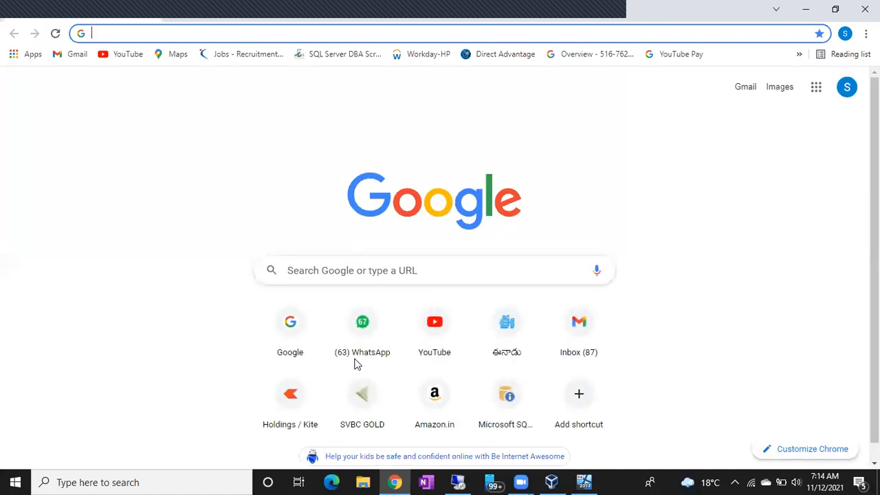
{"action": "type", "text": "dra"}
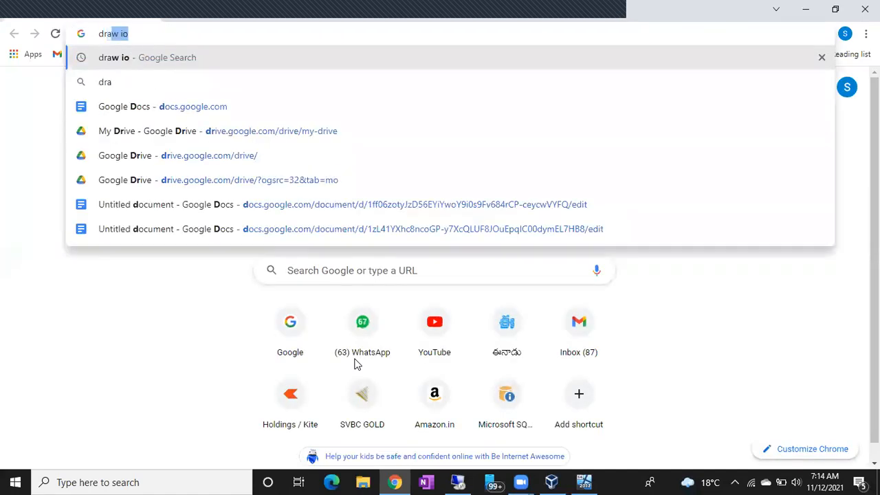
{"action": "key", "text": "Return"}
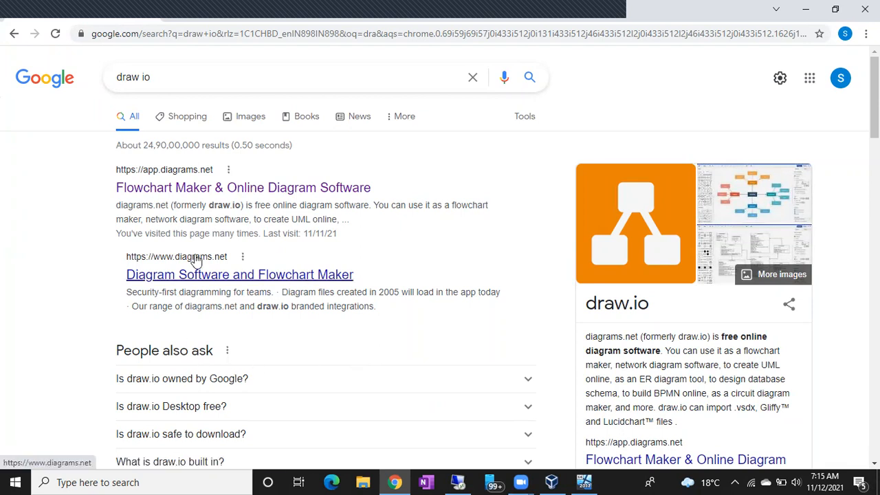
{"action": "left_click", "coordinate": [174, 190]}
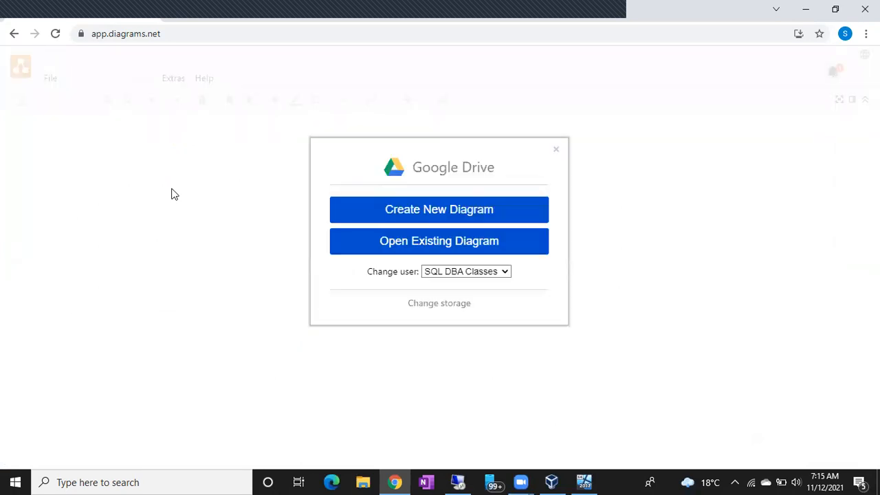
Open the existing diagram B 40 Daigrams from Google Drive
{"action": "left_click", "coordinate": [366, 247]}
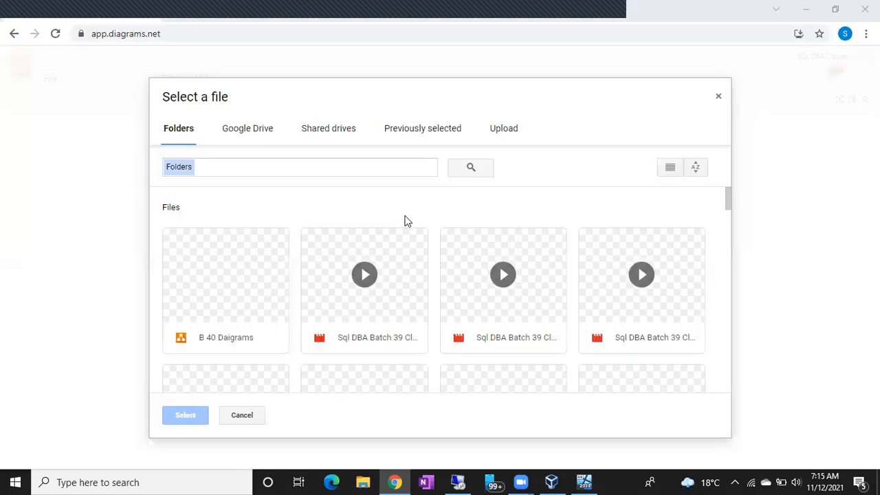
{"action": "left_click", "coordinate": [233, 286]}
{"action": "double_click", "coordinate": [233, 286]}
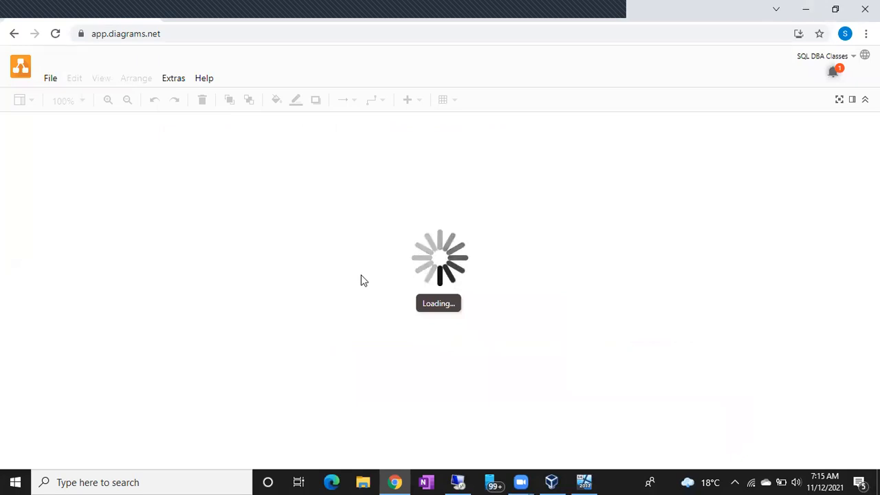
Examine how the black user in the Windows 2012 box maps to the Sql 2017 login, including the AD user
{"action": "scroll", "coordinate": [511, 318], "scroll_direction": "down", "scroll_amount": 3}
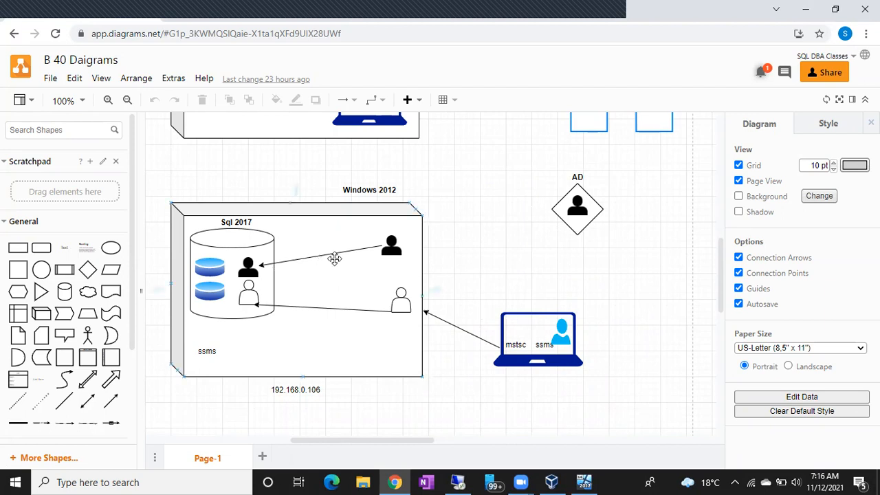
{"action": "left_click", "coordinate": [390, 245]}
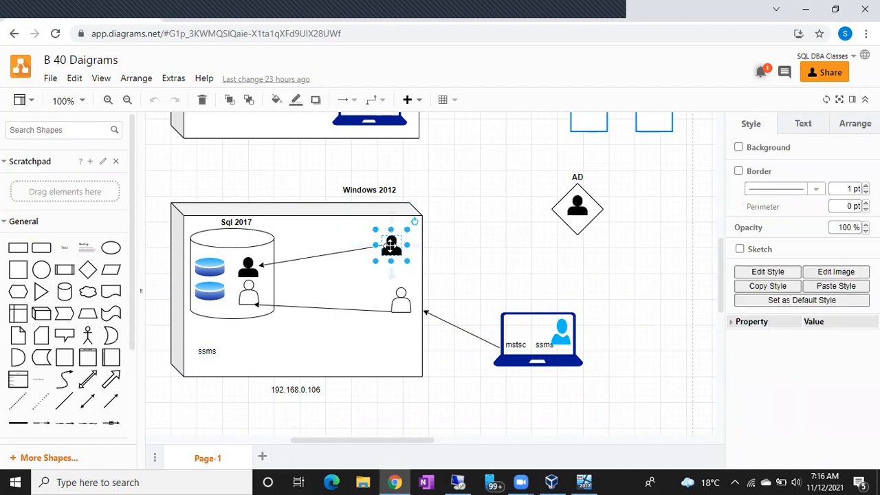
{"action": "left_click", "coordinate": [249, 271]}
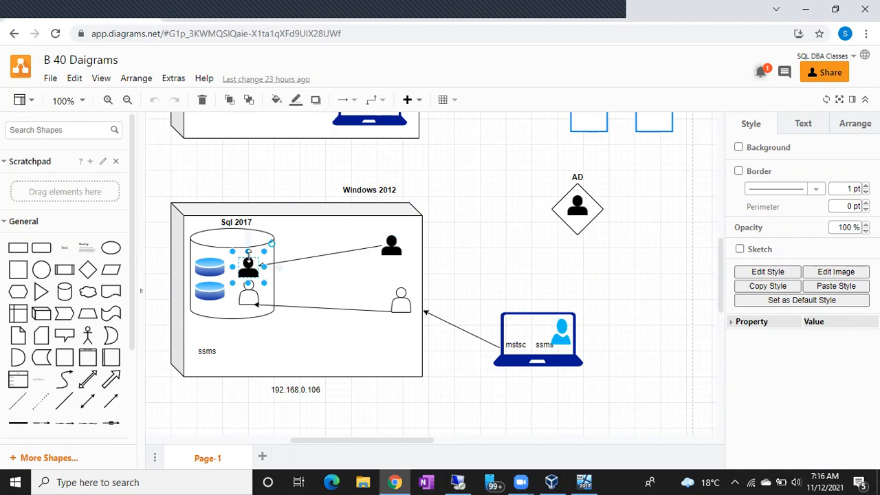
{"action": "left_click", "coordinate": [392, 242]}
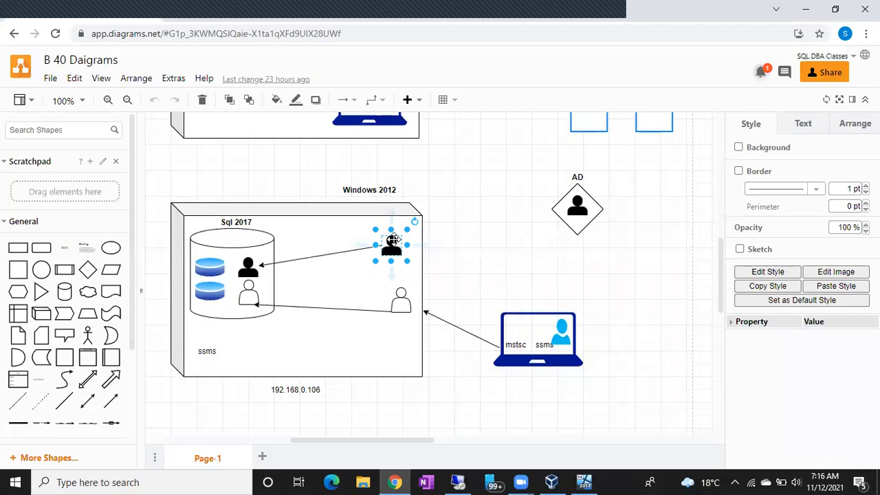
{"action": "left_click", "coordinate": [576, 201]}
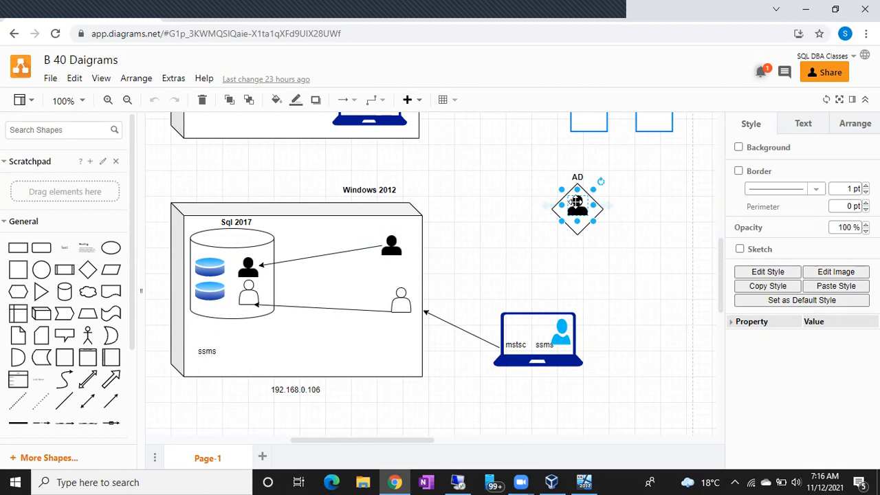
{"action": "left_click", "coordinate": [391, 243]}
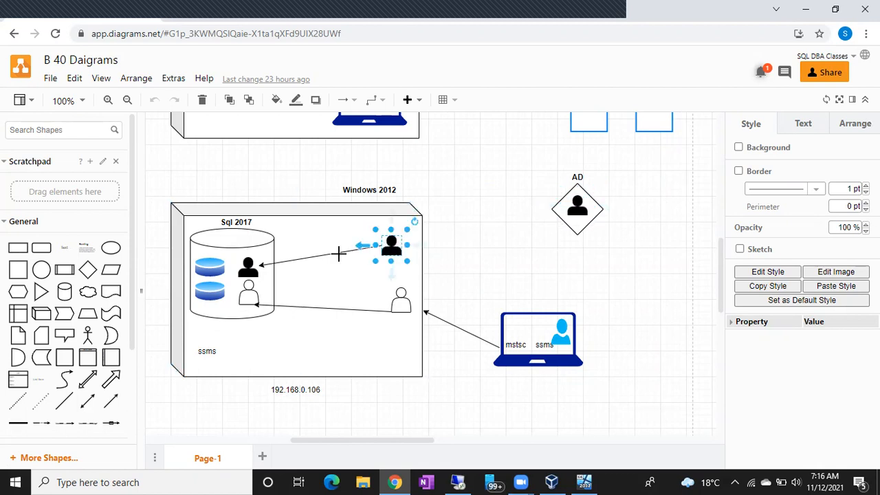
{"action": "left_click", "coordinate": [245, 268]}
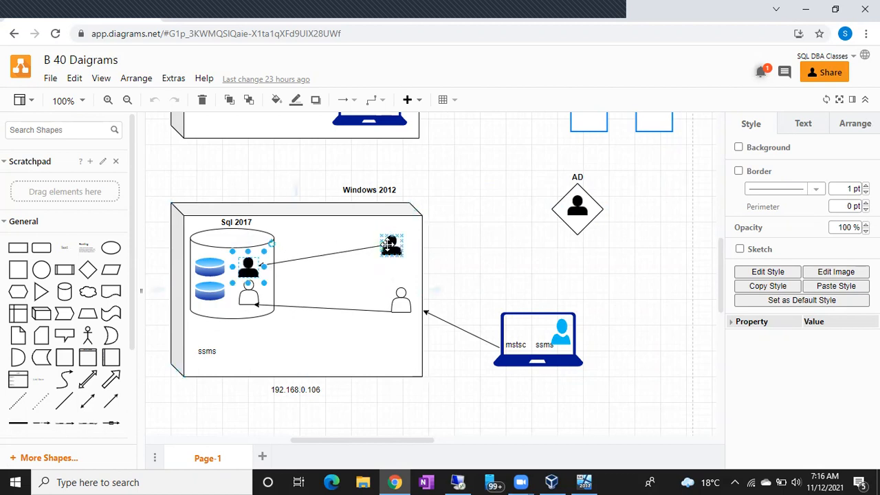
{"action": "left_click", "coordinate": [390, 245]}
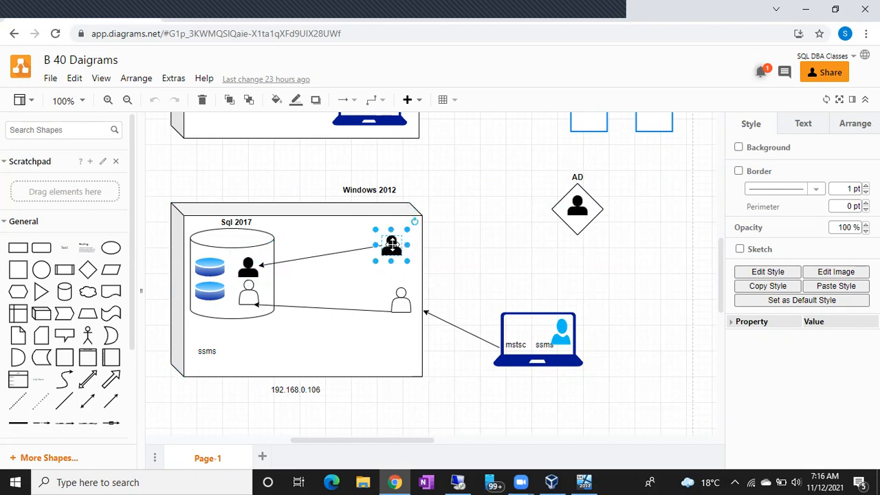
{"action": "left_click", "coordinate": [248, 267]}
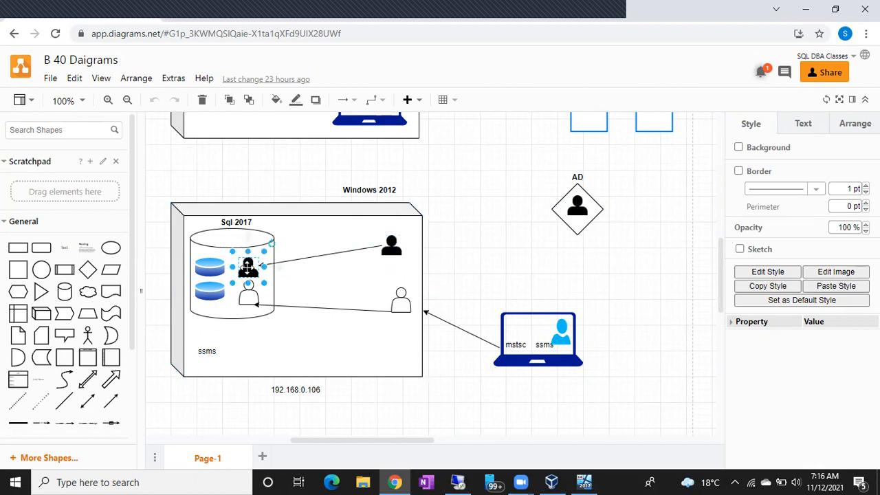
{"action": "left_click", "coordinate": [391, 243]}
{"action": "left_click", "coordinate": [247, 265]}
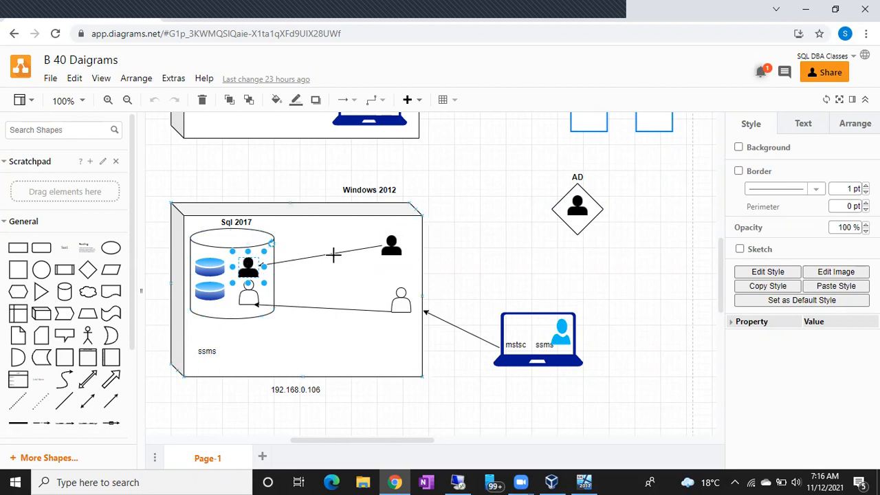
{"action": "left_click", "coordinate": [393, 244]}
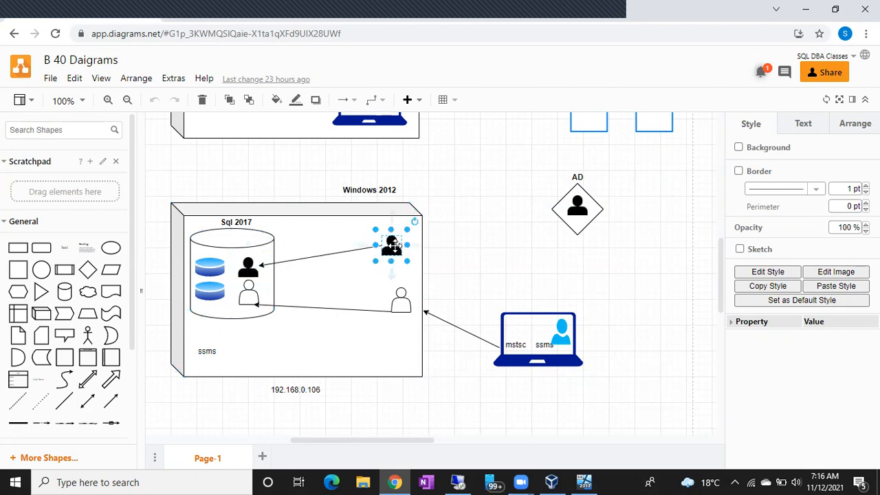
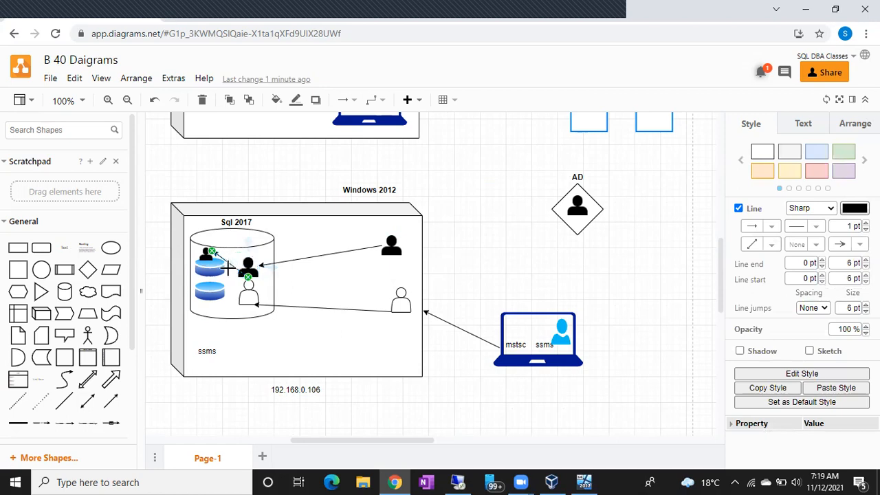
Examine how the black login inside the Sql 2017 cylinder maps to the small black user on the upper database
{"action": "left_click", "coordinate": [213, 270]}
{"action": "left_click_drag", "start_coordinate": [214, 271], "coordinate": [204, 253]}
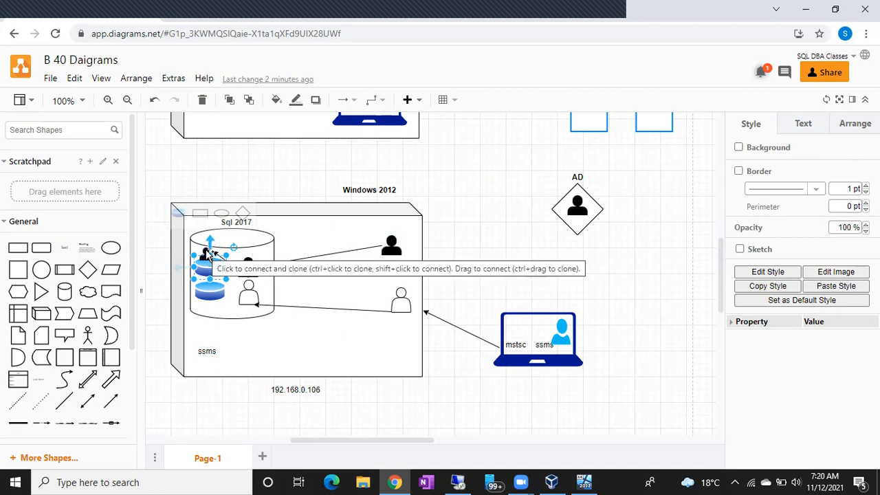
{"action": "left_click_drag", "start_coordinate": [212, 249], "coordinate": [250, 270]}
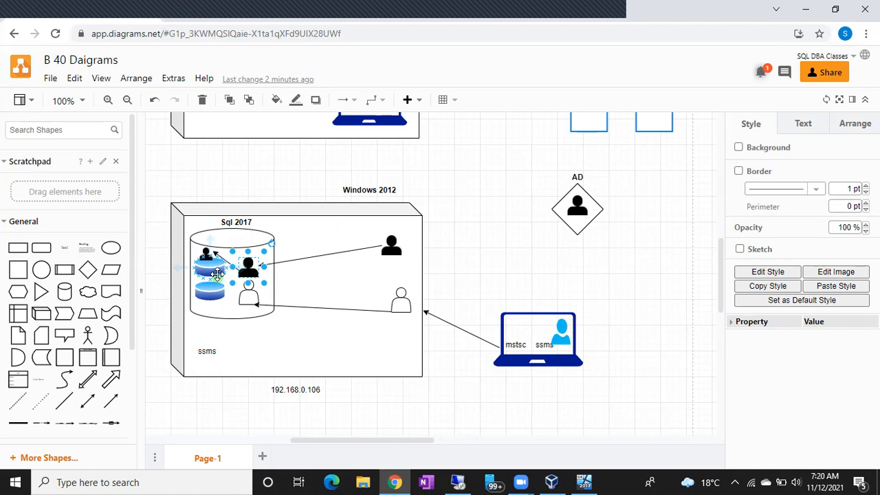
Add a smaller copy of the white user icon on the lower database inside the Sql 2017 cylinder
{"action": "left_click", "coordinate": [249, 297]}
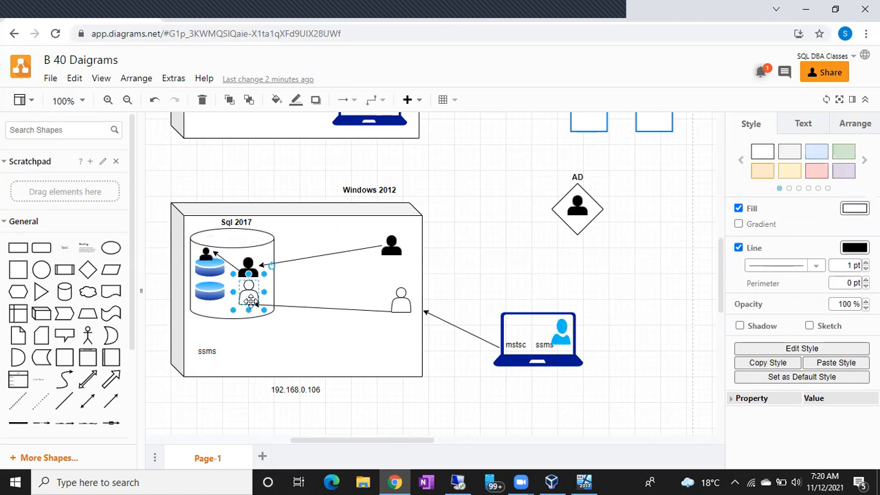
{"action": "left_click_drag", "start_coordinate": [249, 297], "coordinate": [212, 298]}
{"action": "left_click", "coordinate": [244, 325]}
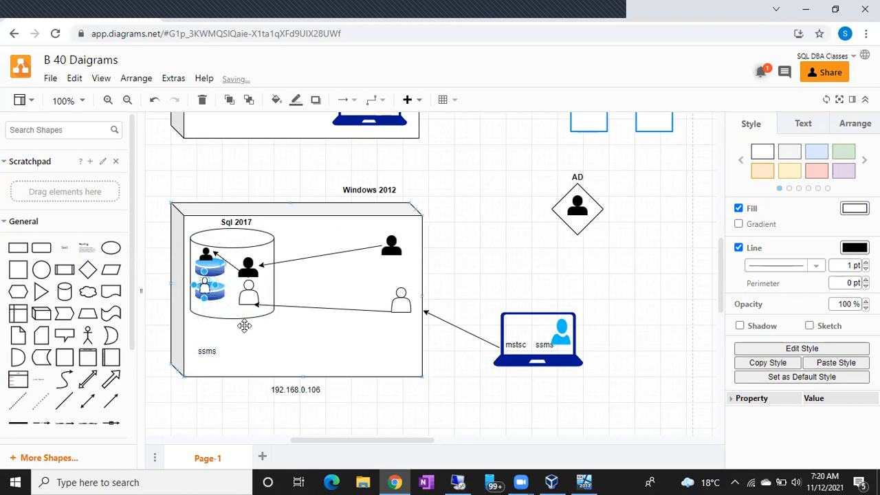
{"action": "left_click", "coordinate": [244, 325]}
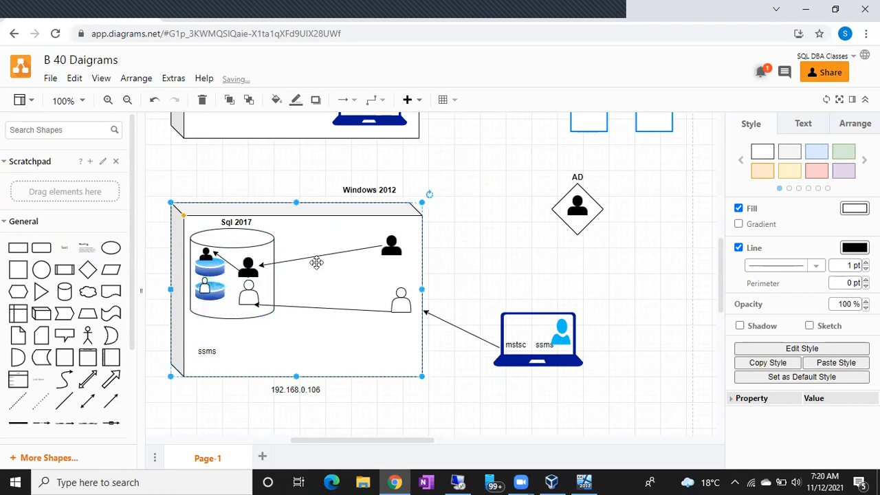
Trace the black Windows user through its Sql 2017 login to the database user, and single out the white login
{"action": "left_click", "coordinate": [400, 255]}
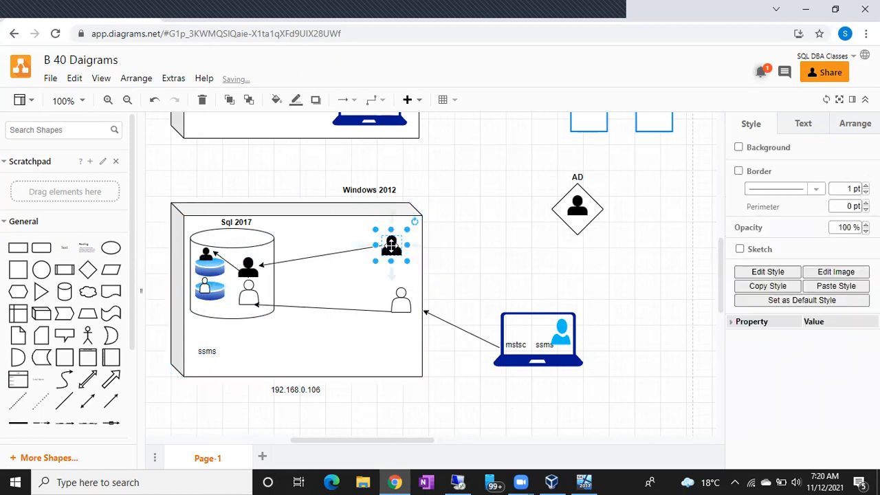
{"action": "left_click", "coordinate": [249, 271]}
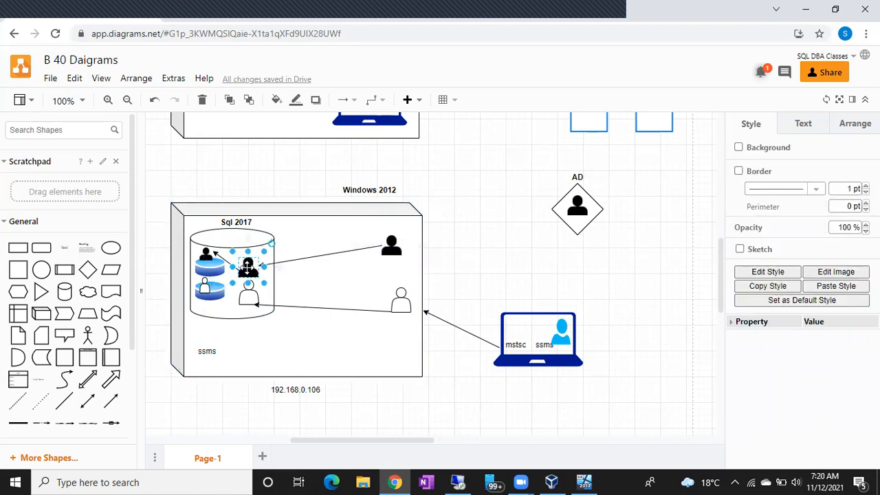
{"action": "left_click", "coordinate": [207, 254]}
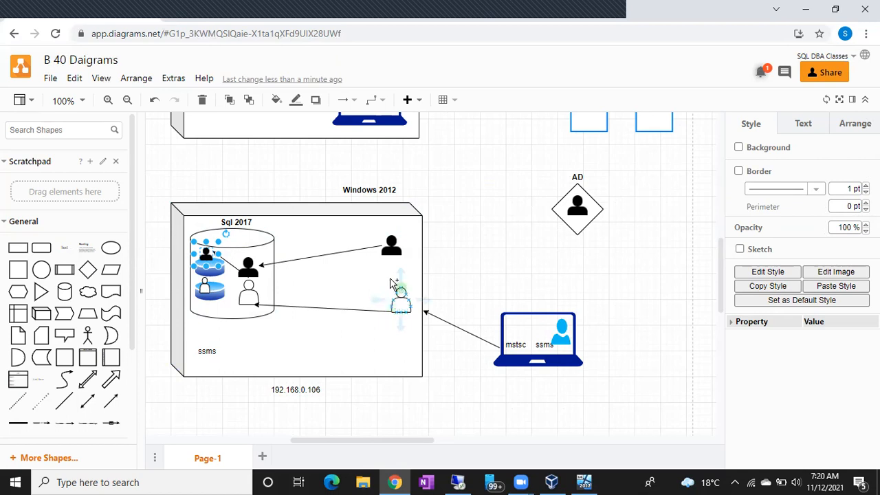
{"action": "left_click", "coordinate": [248, 295]}
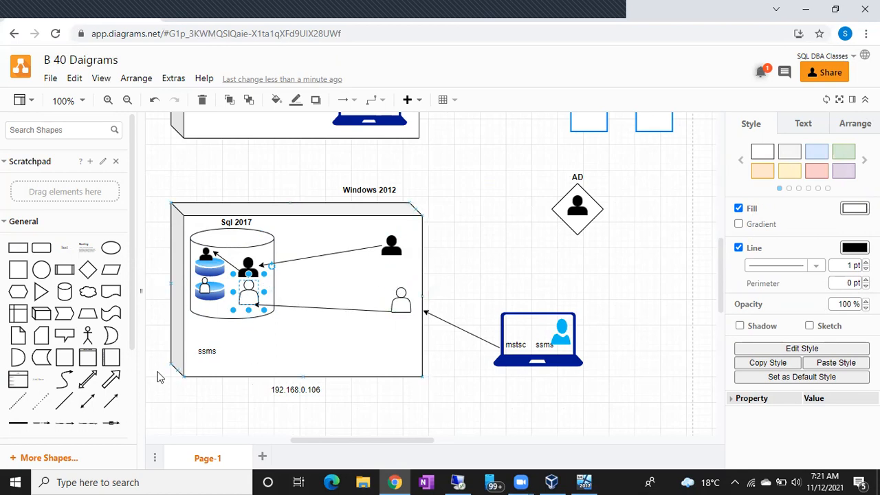
Draw an arrow from the white login inside Sql 2017 to the small white user on the lower database
{"action": "left_click", "coordinate": [106, 405]}
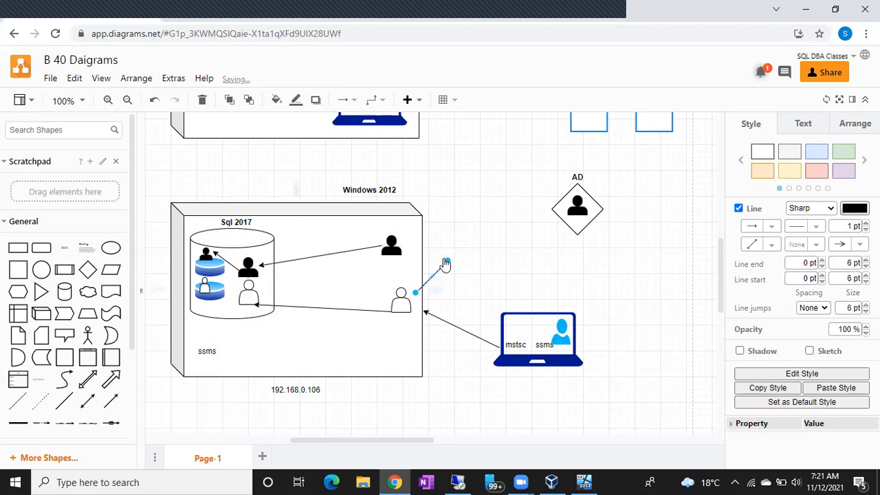
{"action": "left_click_drag", "start_coordinate": [266, 272], "coordinate": [209, 292]}
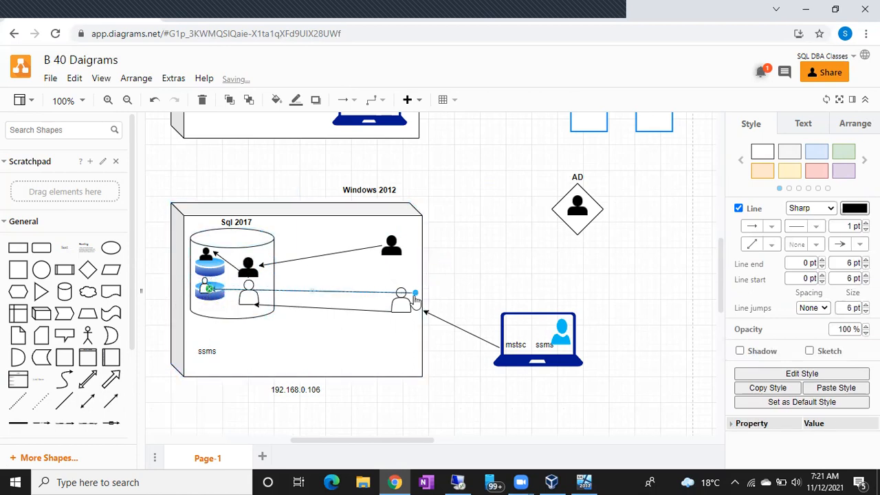
{"action": "left_click_drag", "start_coordinate": [331, 307], "coordinate": [249, 309]}
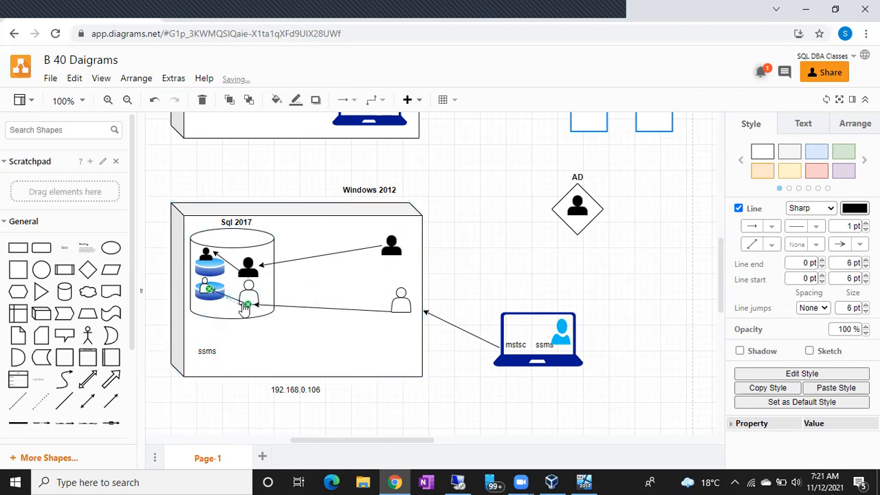
{"action": "left_click", "coordinate": [248, 334]}
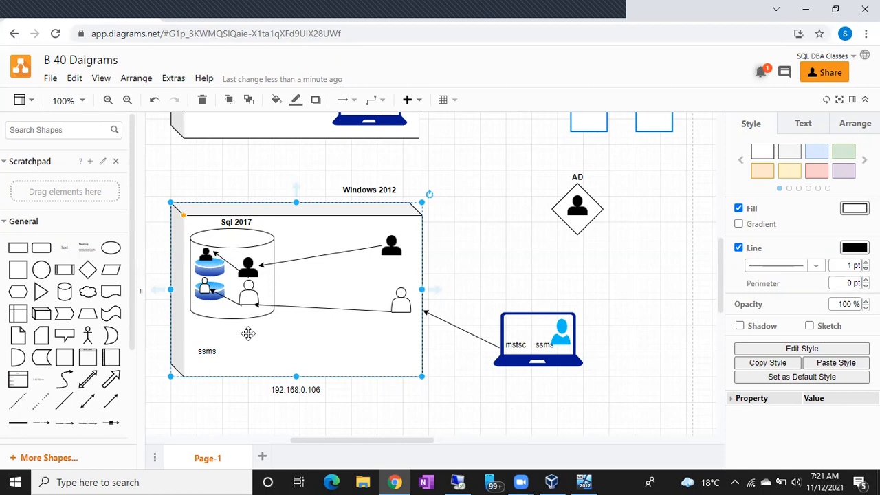
Compare the black login in Sql 2017 with its corresponding user on the upper database
{"action": "left_click", "coordinate": [207, 254]}
{"action": "left_click", "coordinate": [248, 270]}
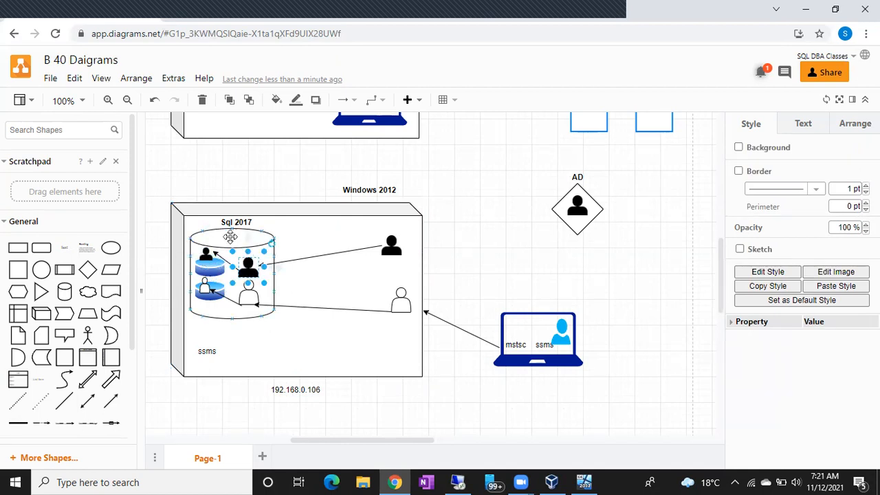
{"action": "left_click", "coordinate": [206, 254]}
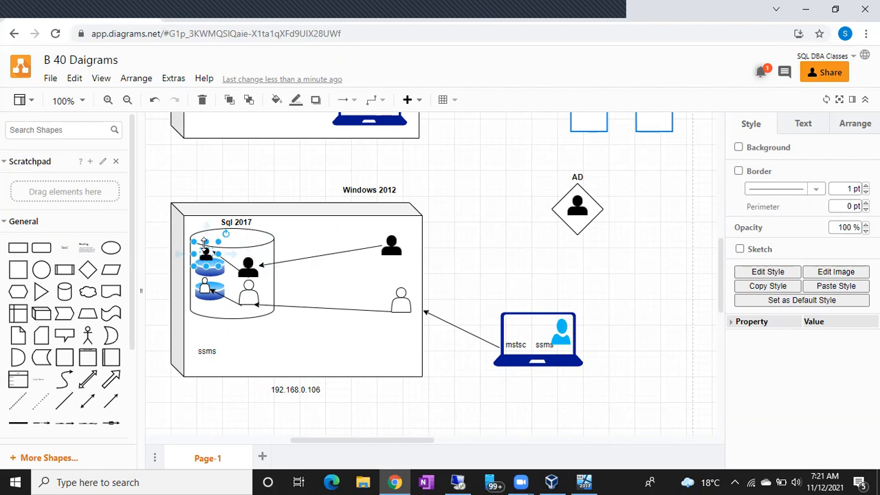
{"action": "left_click", "coordinate": [246, 265]}
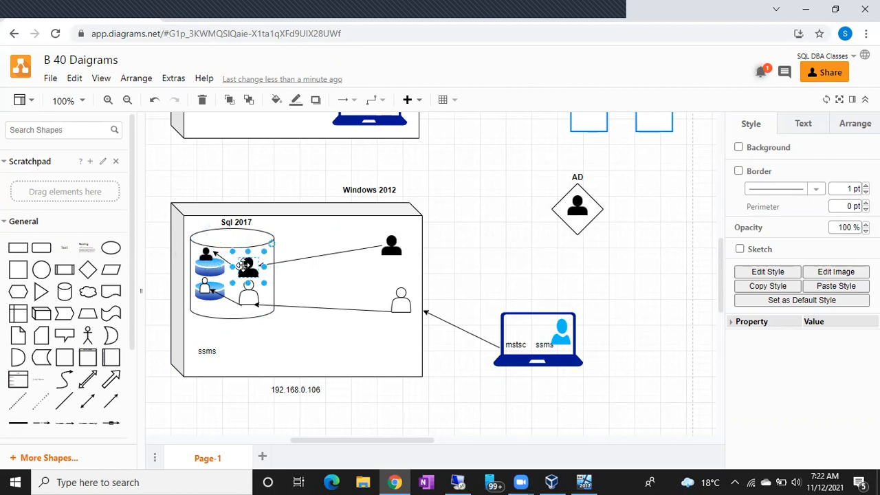
{"action": "left_click", "coordinate": [205, 258]}
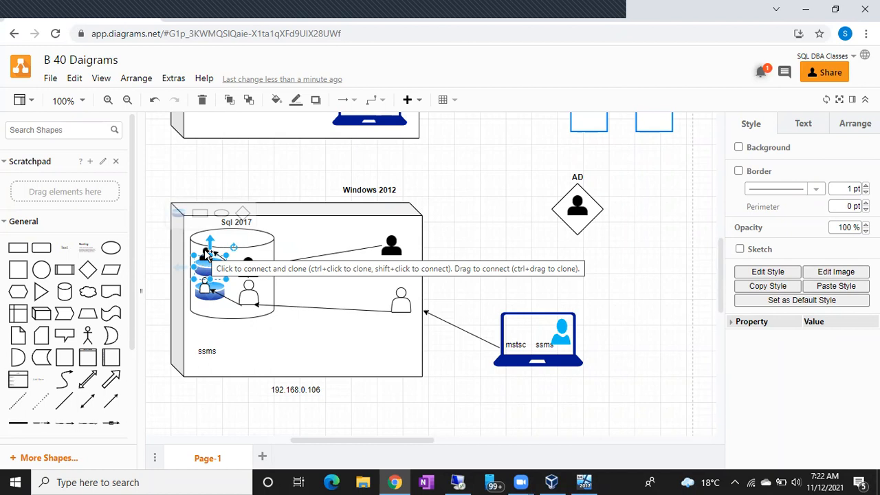
{"action": "left_click", "coordinate": [268, 339]}
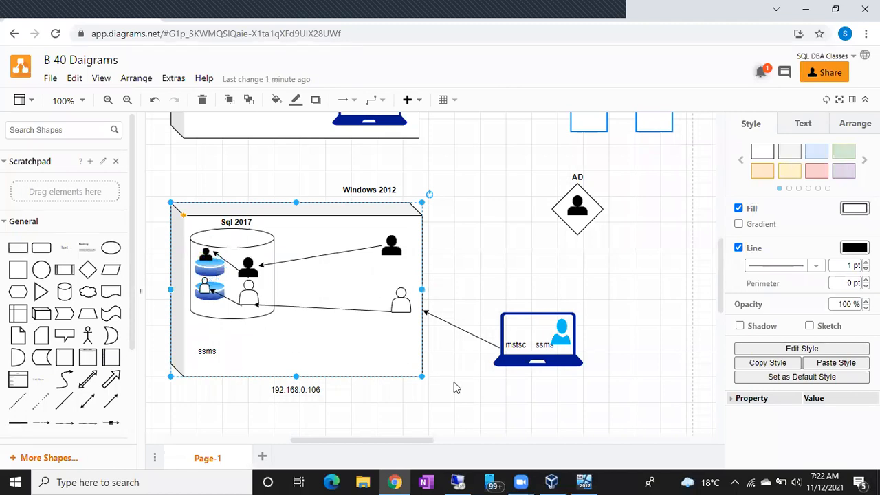
Switch to SQL Server Management Studio in the remote session and view the Security folder of the BATCH40 database
{"action": "left_click", "coordinate": [461, 481]}
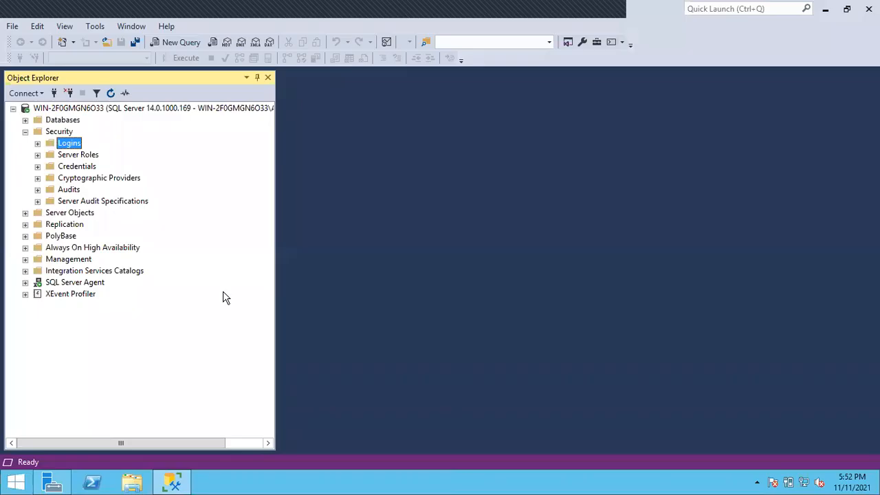
{"action": "left_click", "coordinate": [25, 120]}
{"action": "left_click", "coordinate": [38, 166]}
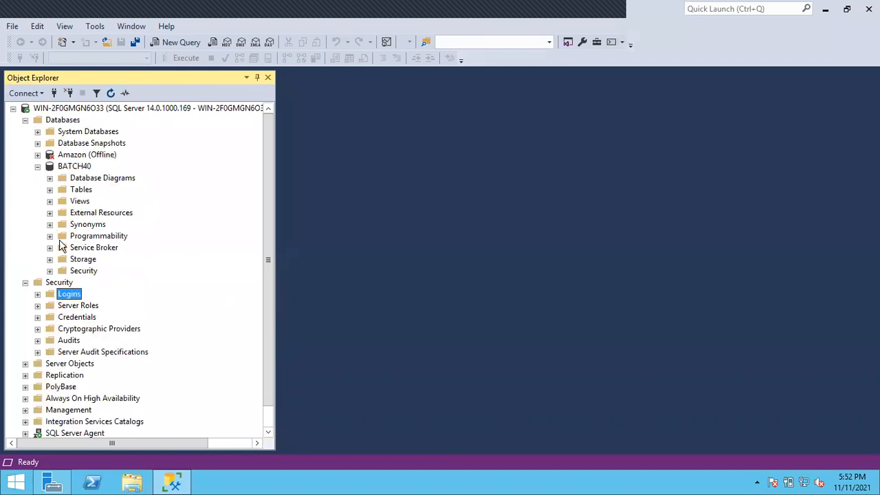
{"action": "left_click", "coordinate": [51, 271]}
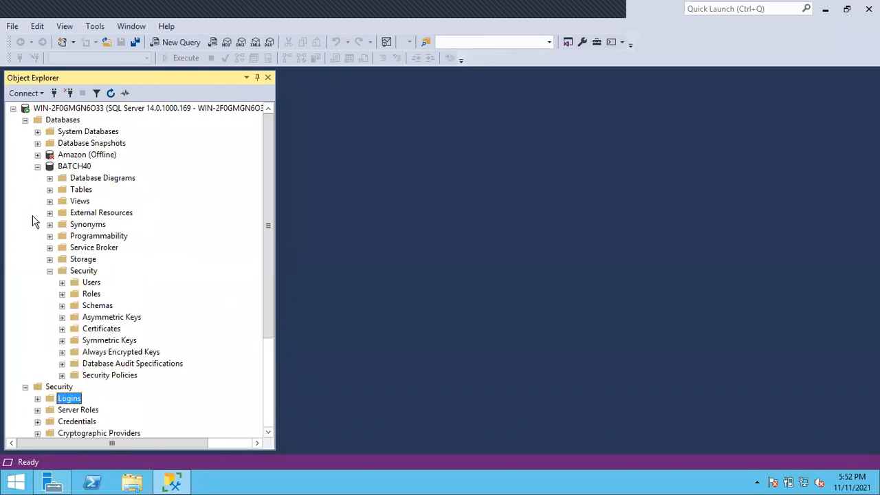
Collapse BATCH40 and try to expand the offline Amazon database
{"action": "left_click", "coordinate": [38, 166]}
{"action": "left_click", "coordinate": [38, 154]}
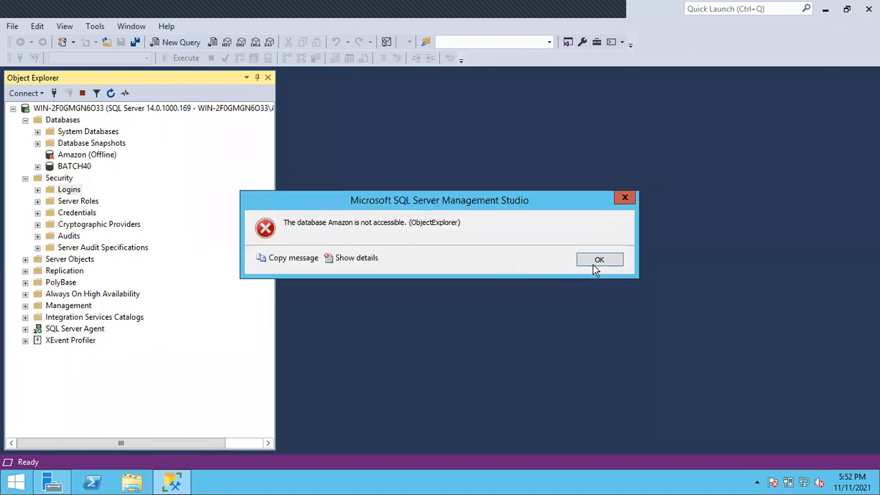
{"action": "left_click", "coordinate": [599, 261]}
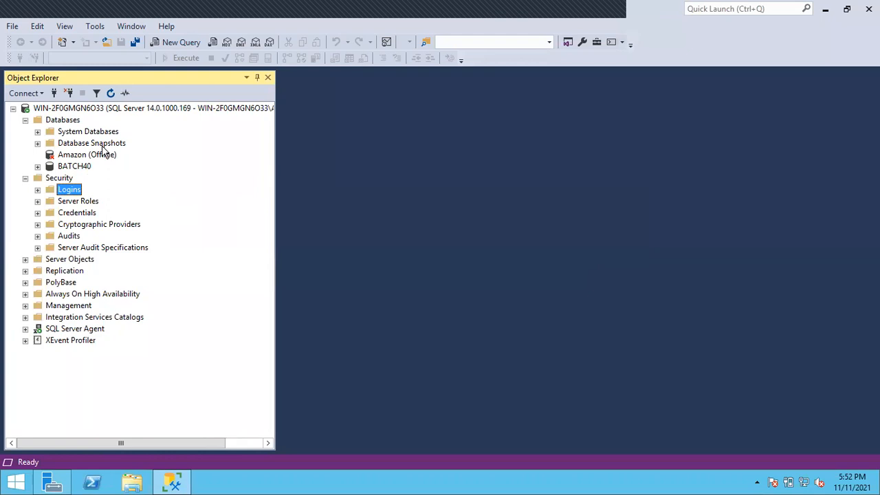
Bring the Amazon database online and close the result dialog
{"action": "right_click", "coordinate": [96, 155]}
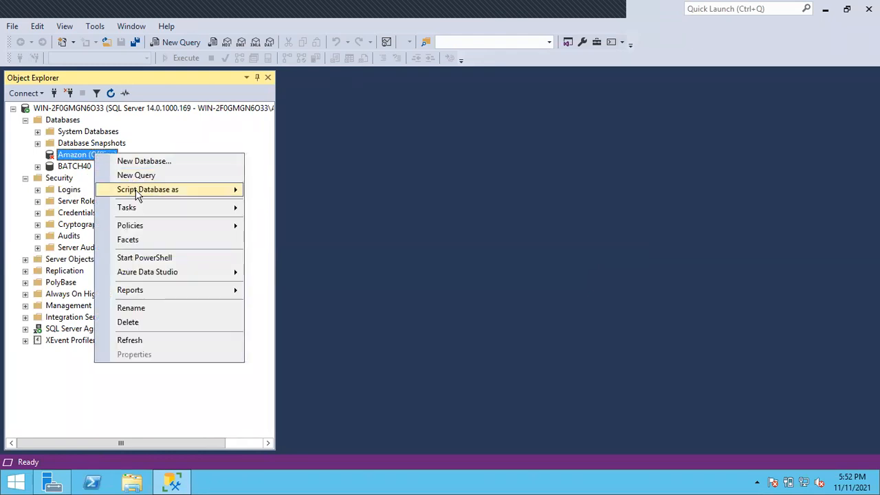
{"action": "mouse_move", "coordinate": [141, 207]}
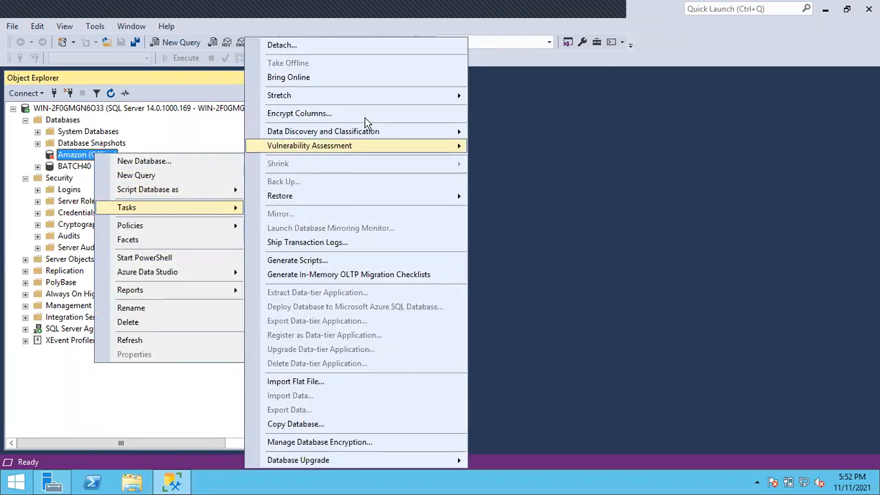
{"action": "left_click", "coordinate": [359, 78]}
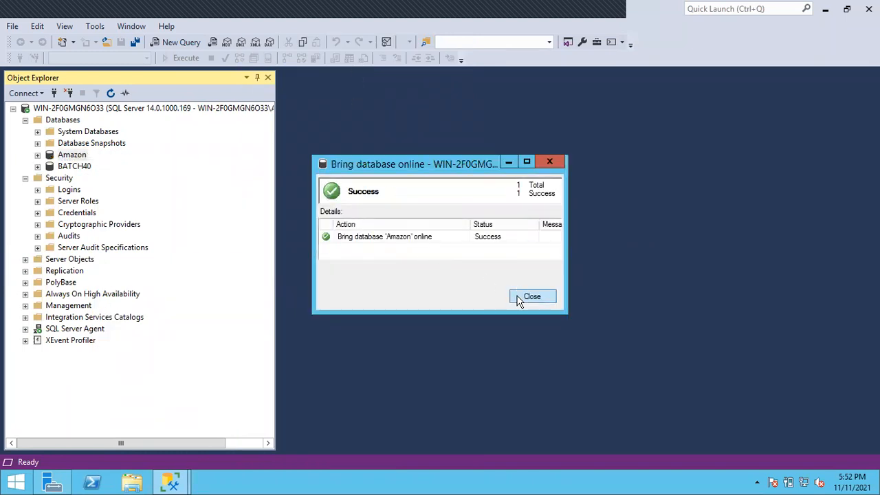
{"action": "left_click", "coordinate": [523, 297]}
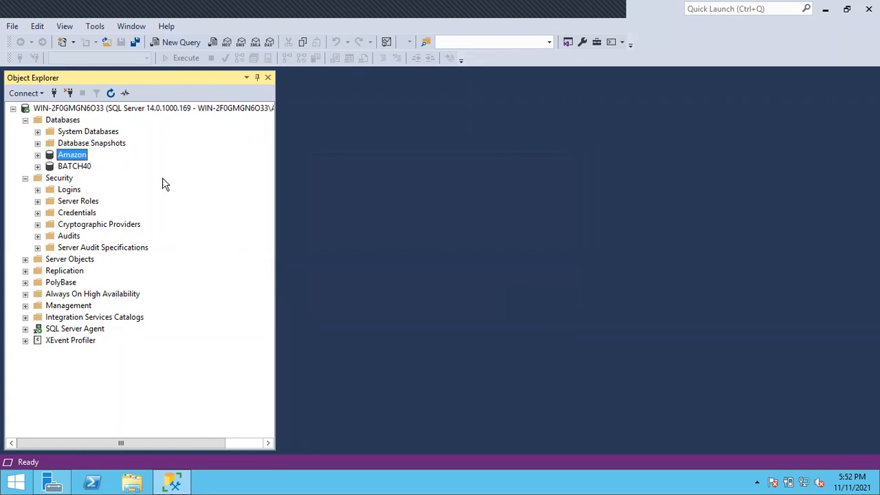
Compare the server-level Security folder with the Security folder inside the BATCH40 database
{"action": "left_click", "coordinate": [38, 166]}
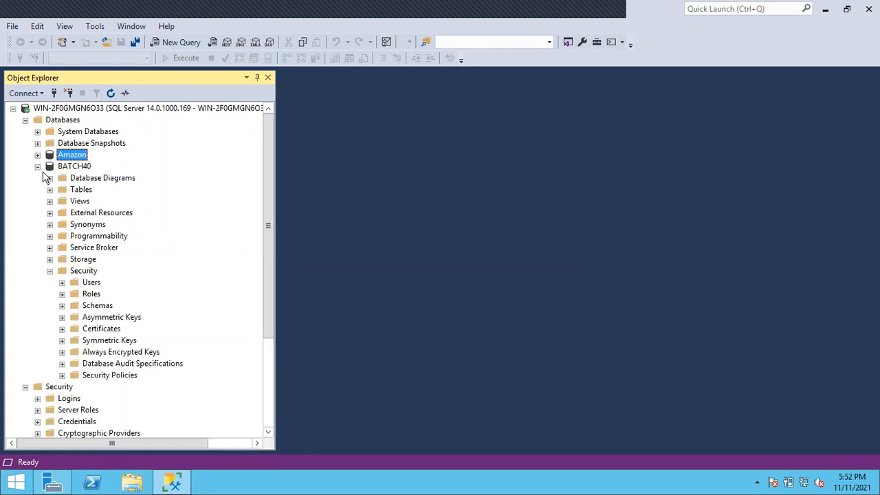
{"action": "left_click", "coordinate": [38, 167]}
{"action": "left_click", "coordinate": [50, 179]}
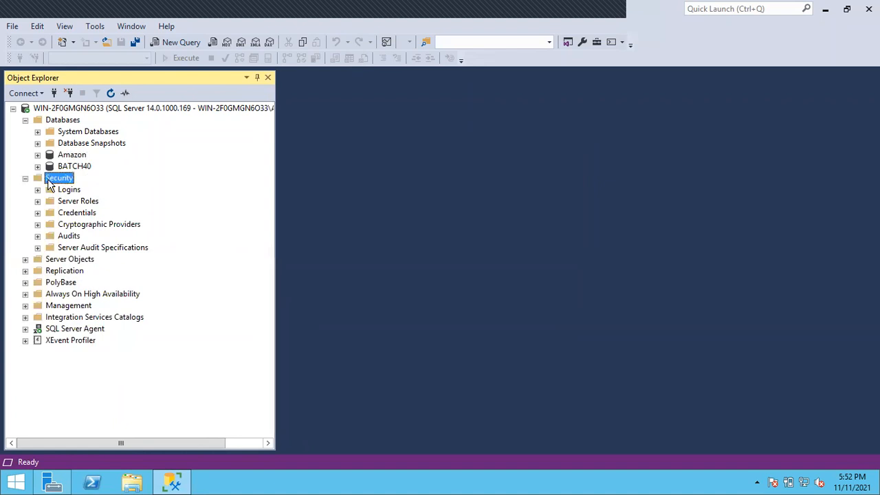
{"action": "left_click", "coordinate": [38, 166]}
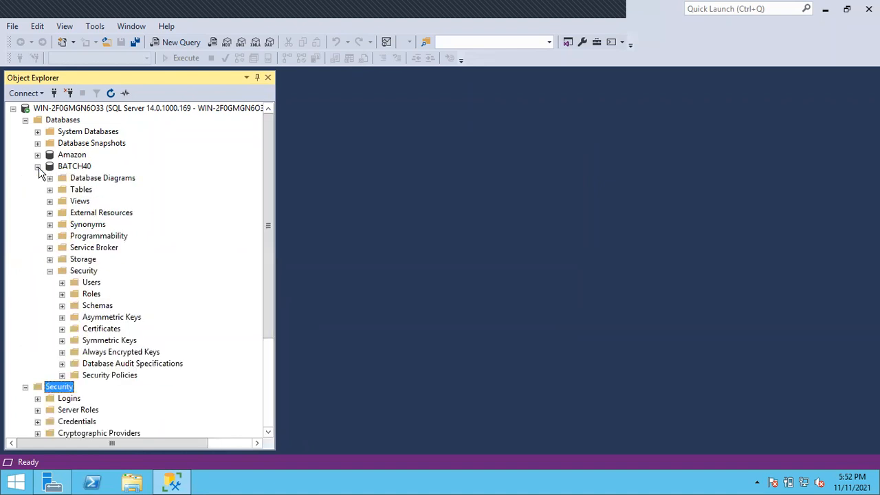
{"action": "left_click", "coordinate": [83, 271]}
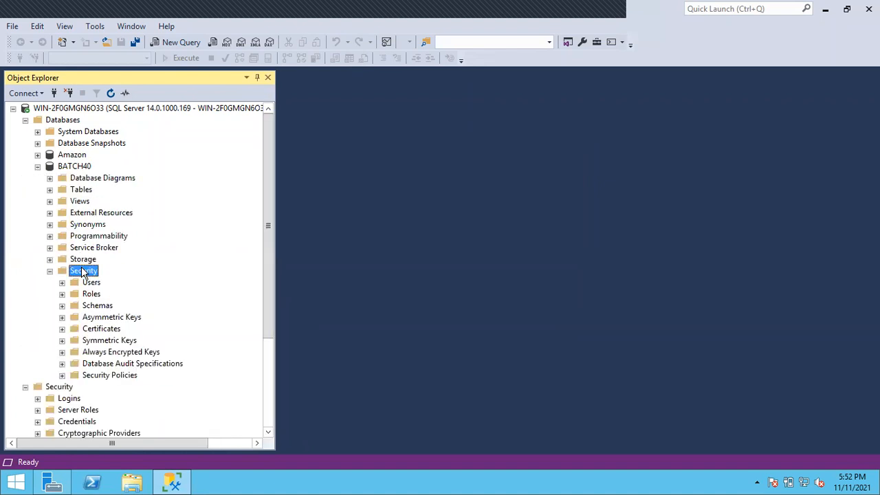
View the users under BATCH40's Security folder, including dbo, and collapse the database
{"action": "left_click", "coordinate": [89, 284]}
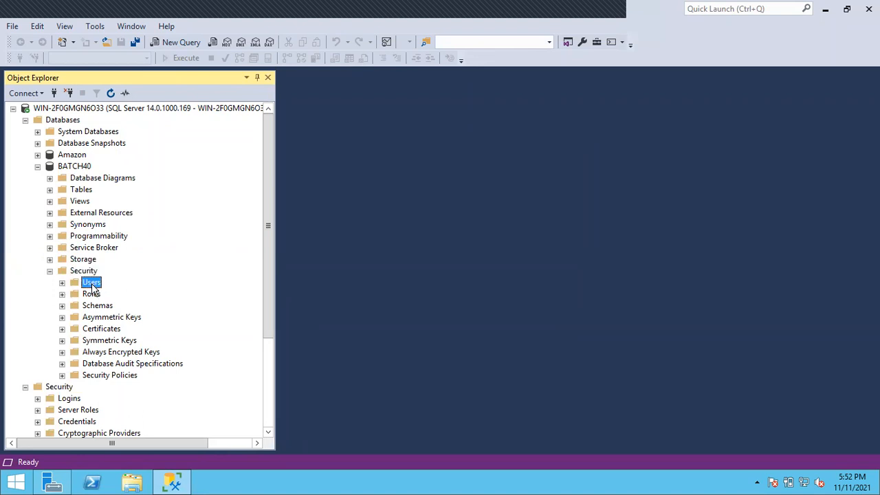
{"action": "left_click", "coordinate": [62, 283]}
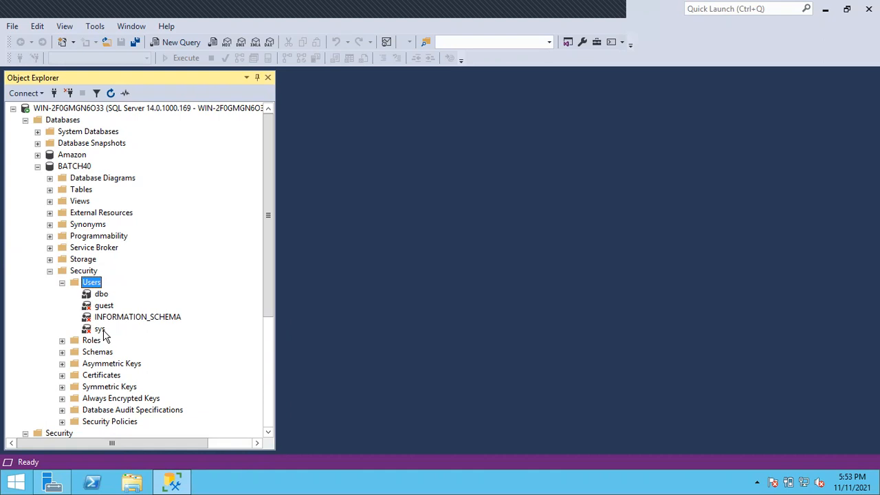
{"action": "left_click", "coordinate": [87, 296]}
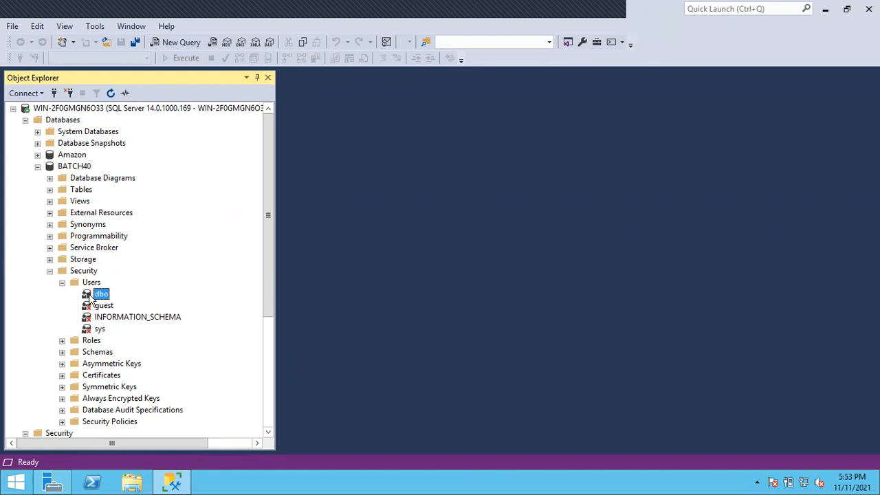
{"action": "left_click", "coordinate": [38, 166]}
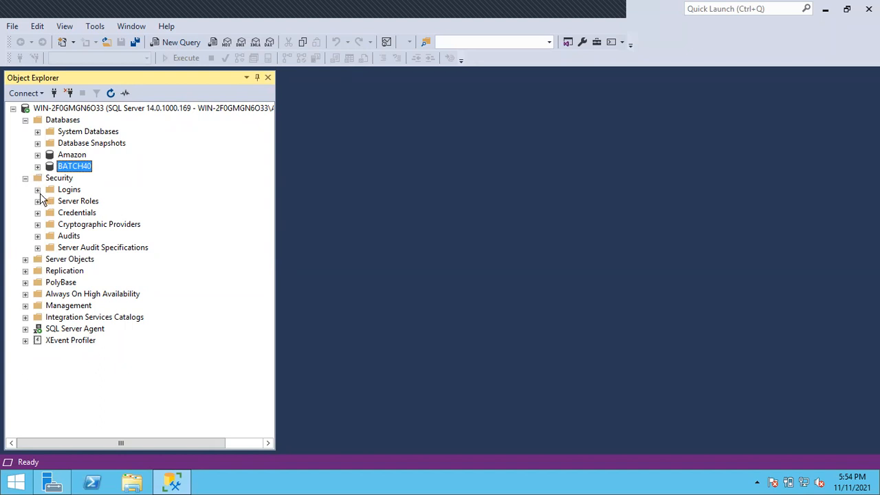
Connect to the same server in a second session with SQL Server Authentication, using the Dev login and entering its password
{"action": "left_click", "coordinate": [38, 192]}
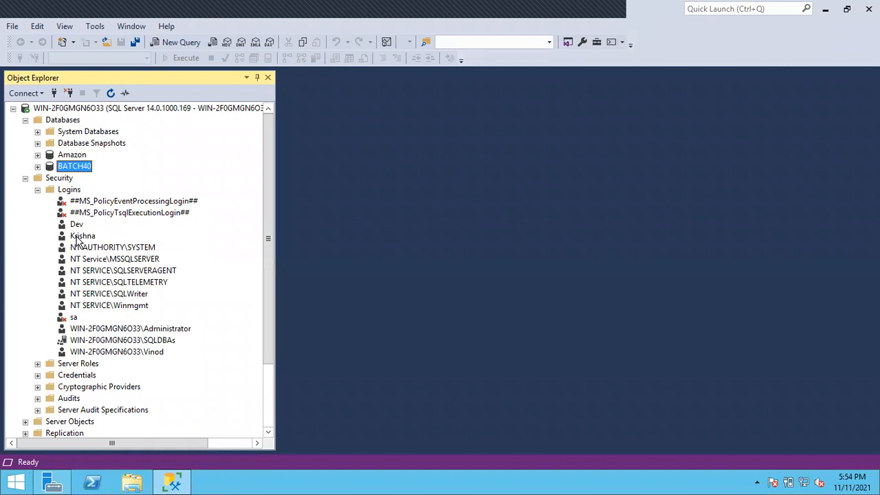
{"action": "left_click", "coordinate": [77, 226]}
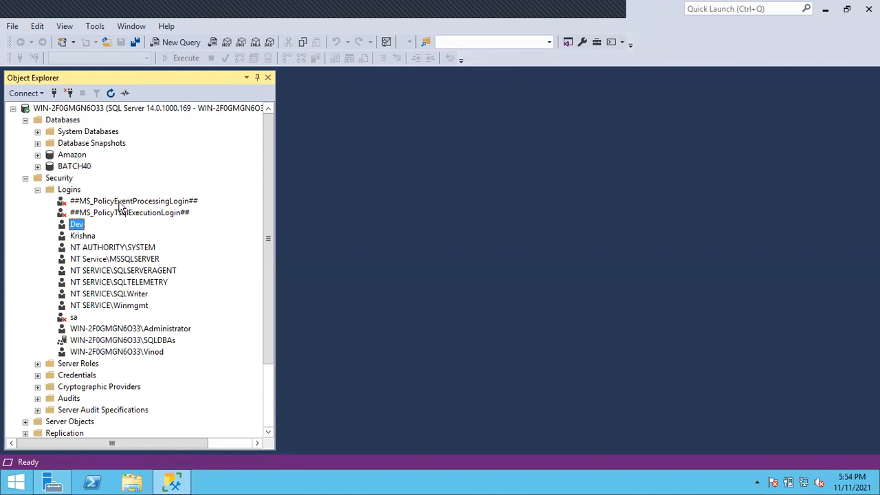
{"action": "left_click", "coordinate": [54, 92]}
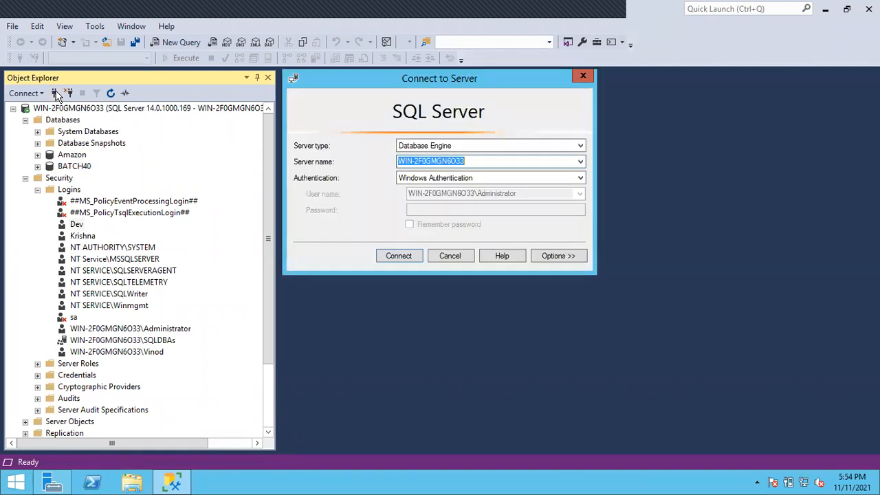
{"action": "left_click", "coordinate": [432, 180]}
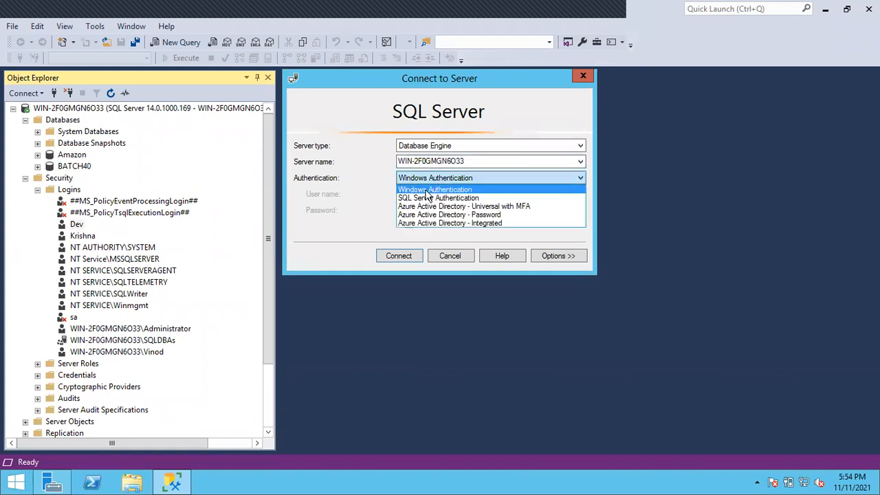
{"action": "left_click", "coordinate": [425, 199]}
{"action": "type", "text": "Dev"}
{"action": "left_click", "coordinate": [421, 210]}
{"action": "type", "text": "123"}
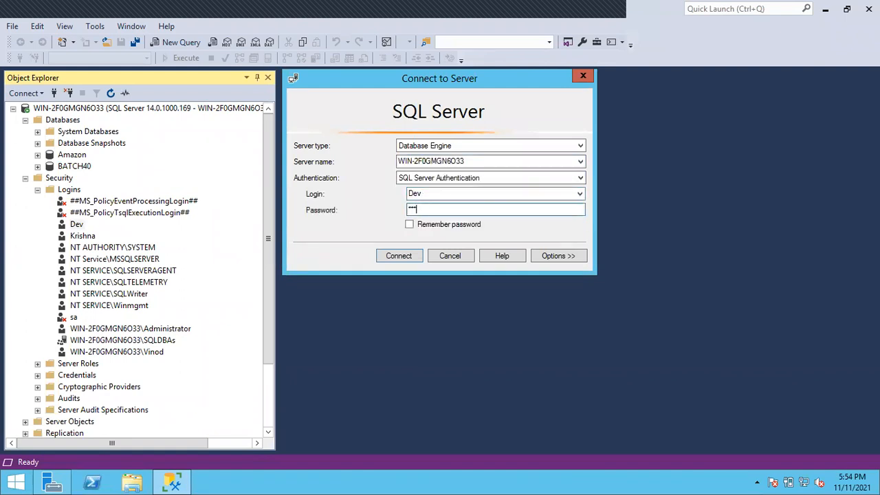
{"action": "key", "text": "Return"}
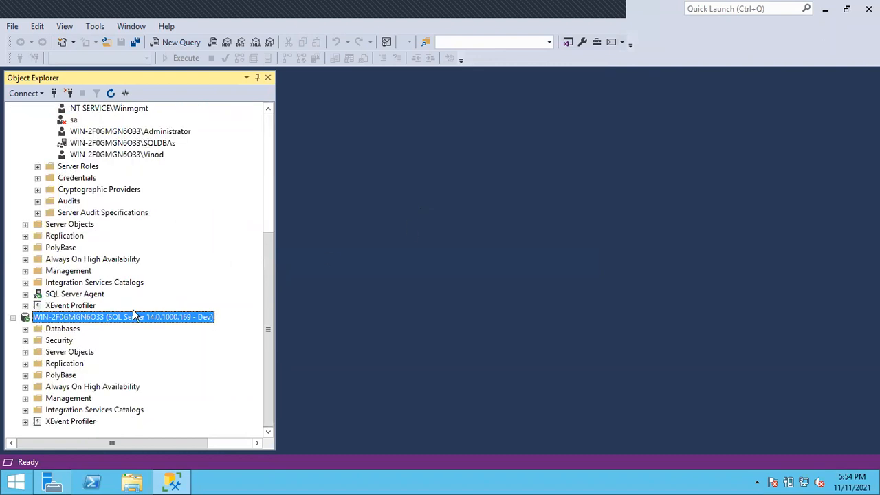
Expand the Databases folder under the Dev connection and collapse the Security folder under the Administrator connection
{"action": "left_click", "coordinate": [26, 328]}
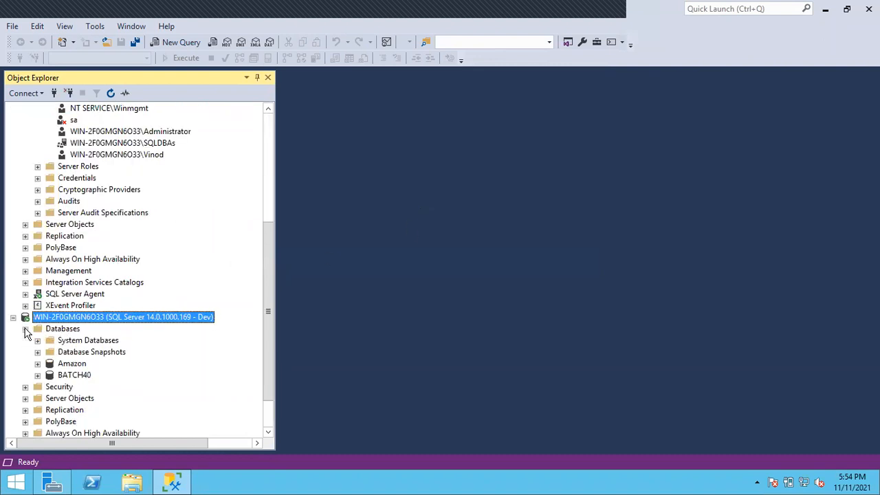
{"action": "scroll", "coordinate": [127, 254], "scroll_direction": "up", "scroll_amount": 3}
{"action": "scroll", "coordinate": [127, 254], "scroll_direction": "up", "scroll_amount": 1}
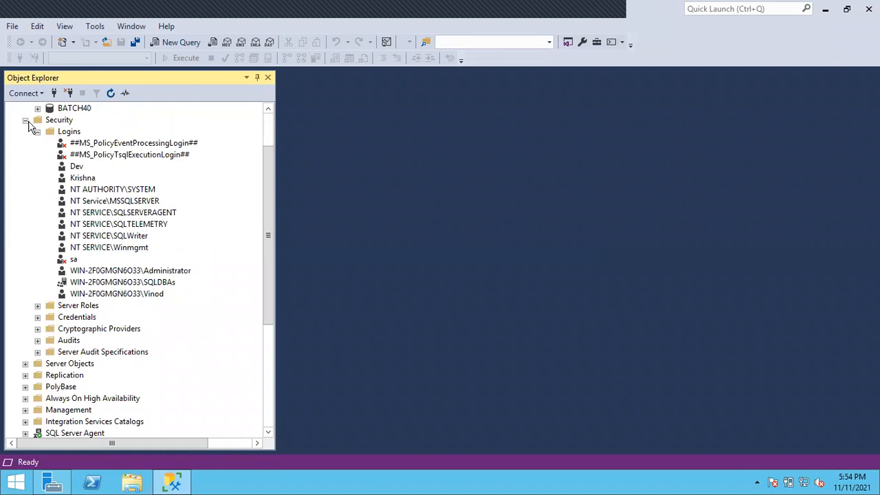
{"action": "left_click", "coordinate": [26, 121]}
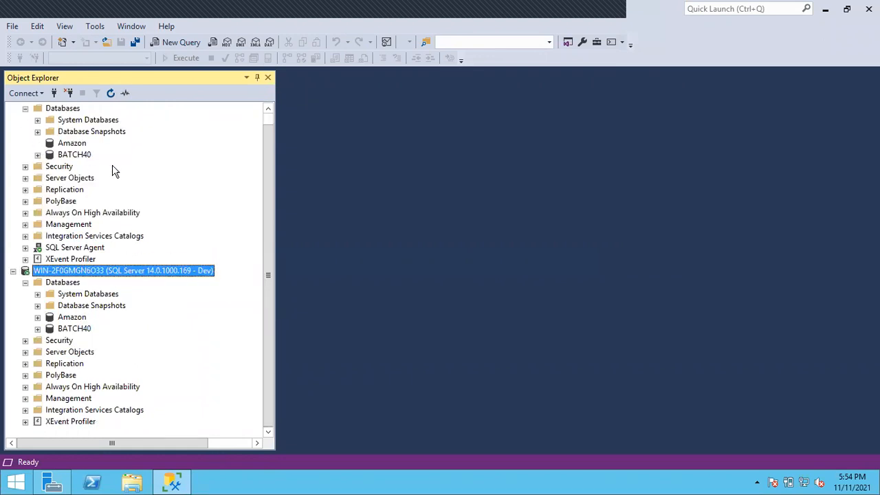
Refresh the Amazon database and the Databases folder under the Administrator connection
{"action": "left_click", "coordinate": [76, 143]}
{"action": "left_click", "coordinate": [111, 94]}
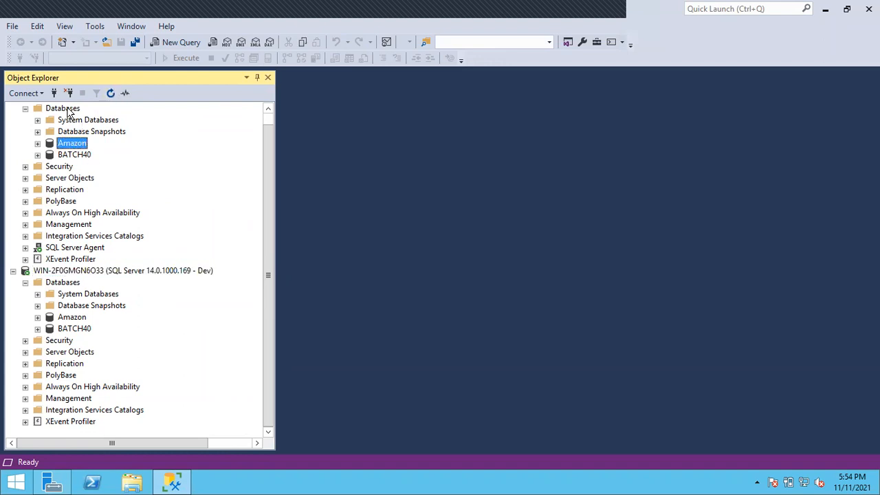
{"action": "left_click", "coordinate": [67, 110]}
{"action": "left_click", "coordinate": [111, 93]}
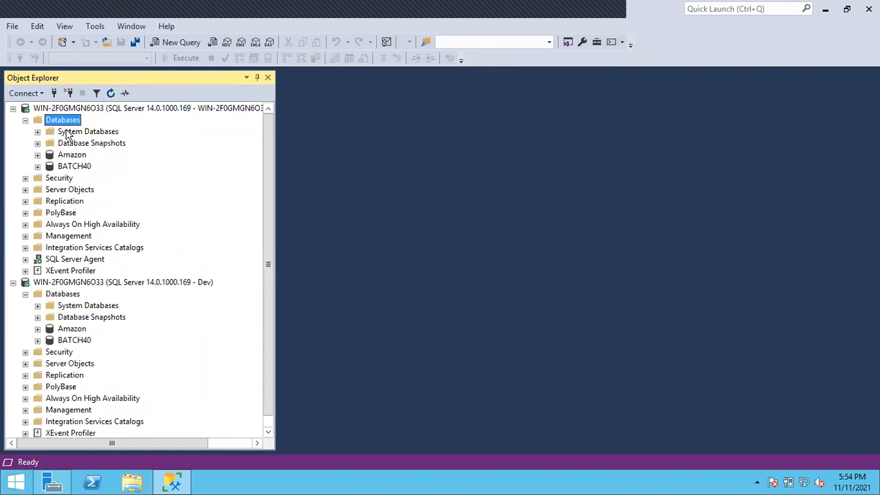
View the tables of the Amazon and BATCH40 databases under the Administrator connection
{"action": "left_click", "coordinate": [37, 155]}
{"action": "left_click", "coordinate": [49, 178]}
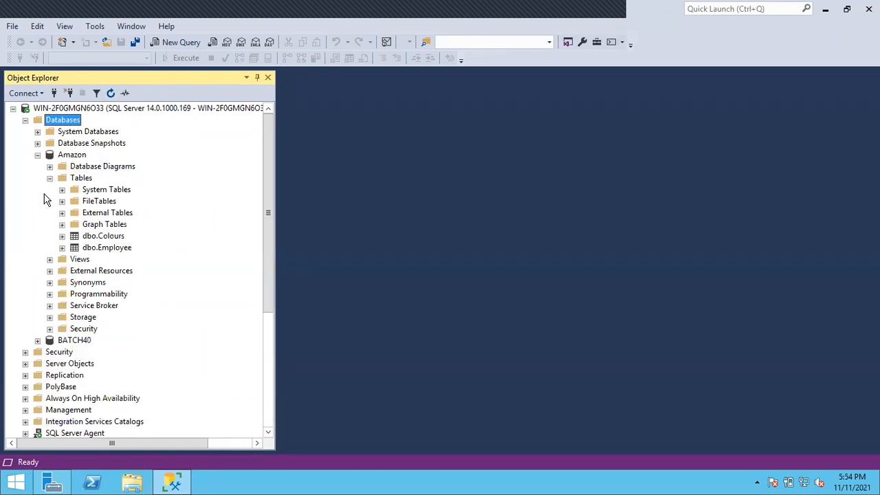
{"action": "left_click", "coordinate": [38, 156]}
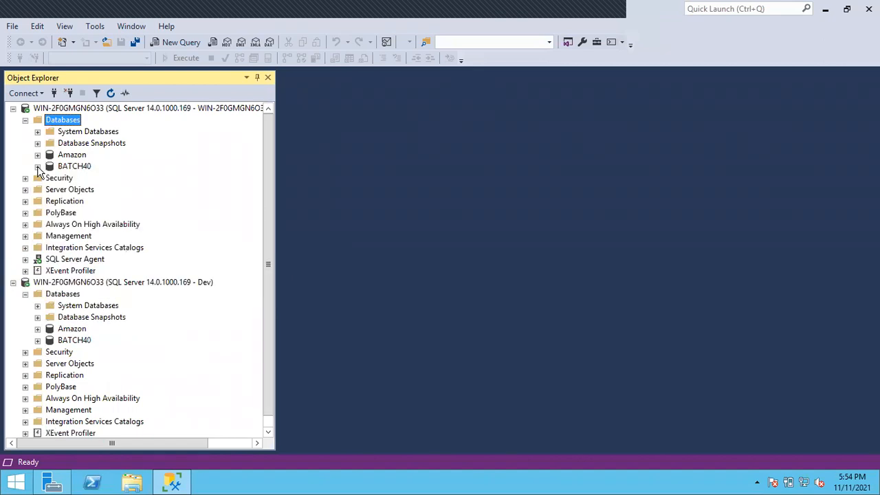
{"action": "left_click", "coordinate": [38, 167]}
{"action": "left_click", "coordinate": [51, 189]}
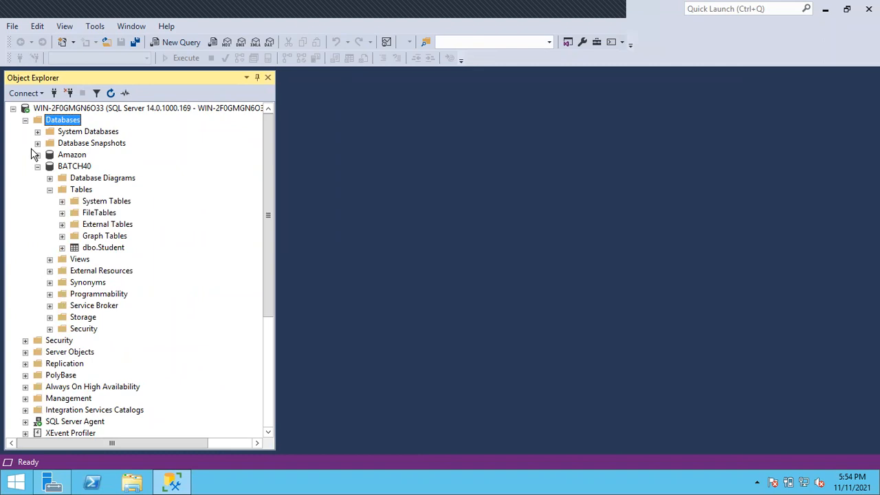
Collapse the Administrator connection's databases and try to expand the Amazon database under the Dev connection
{"action": "left_click", "coordinate": [25, 121]}
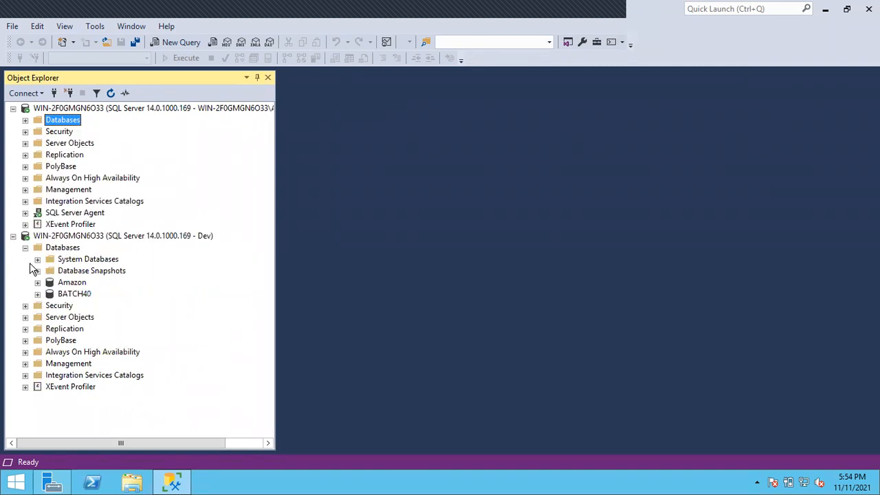
{"action": "left_click", "coordinate": [38, 283]}
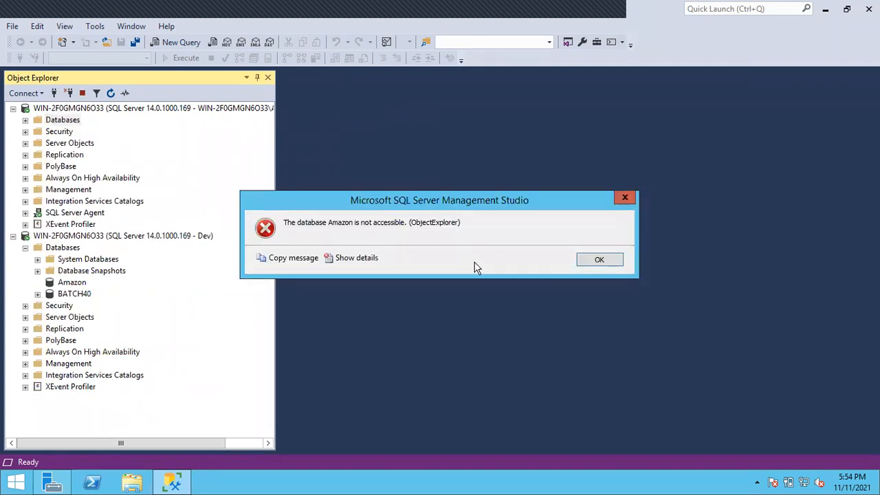
{"action": "left_click", "coordinate": [617, 259]}
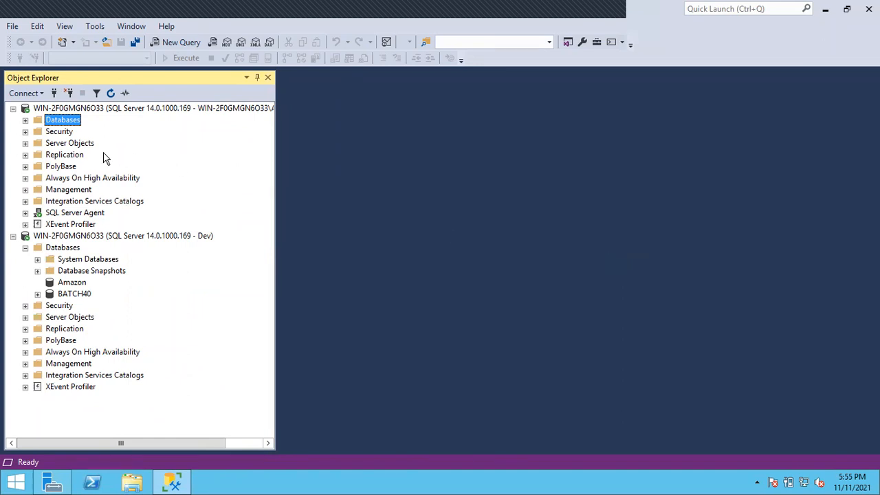
Compare the logins listed under the Administrator connection with those listed under the Dev connection
{"action": "left_click", "coordinate": [25, 131]}
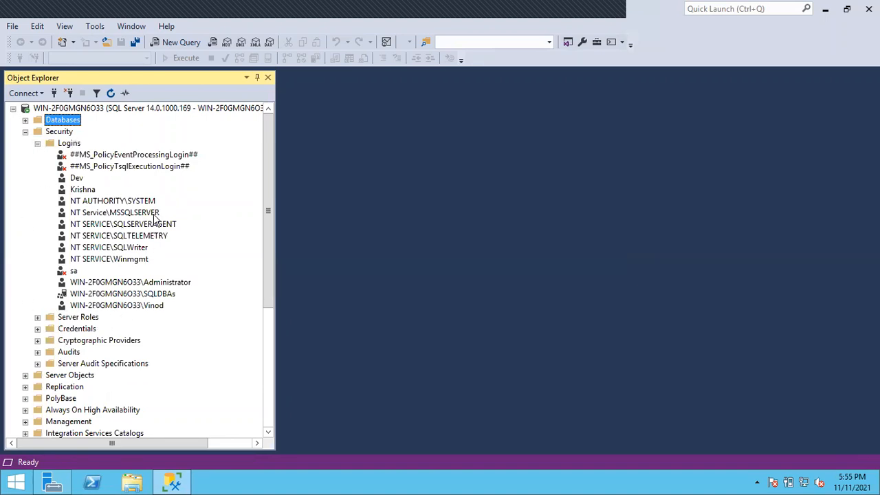
{"action": "left_click", "coordinate": [26, 132]}
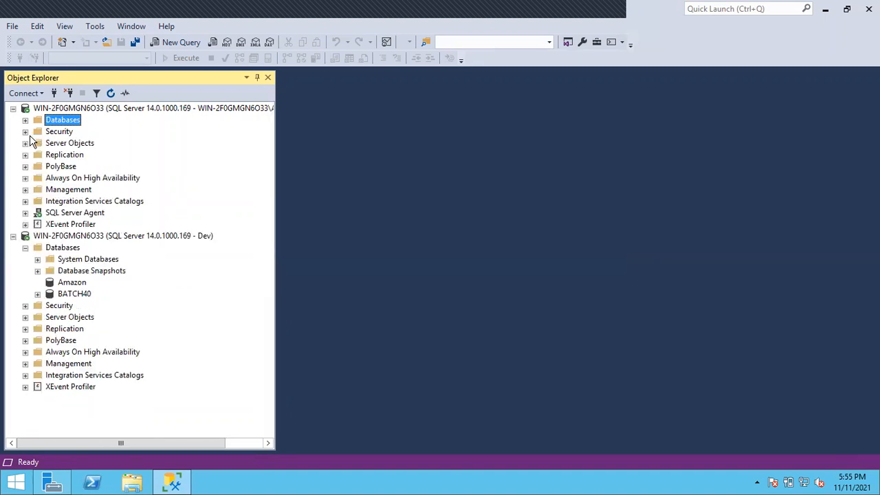
{"action": "left_click", "coordinate": [25, 306]}
{"action": "left_click", "coordinate": [37, 317]}
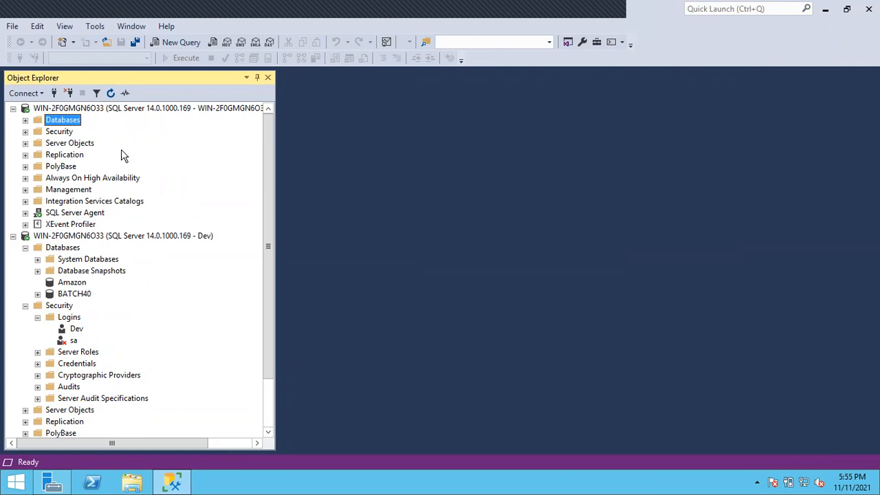
Compare the Administrator and Dev server connections and examine the Dev and sa logins under the Dev connection
{"action": "left_click", "coordinate": [132, 114]}
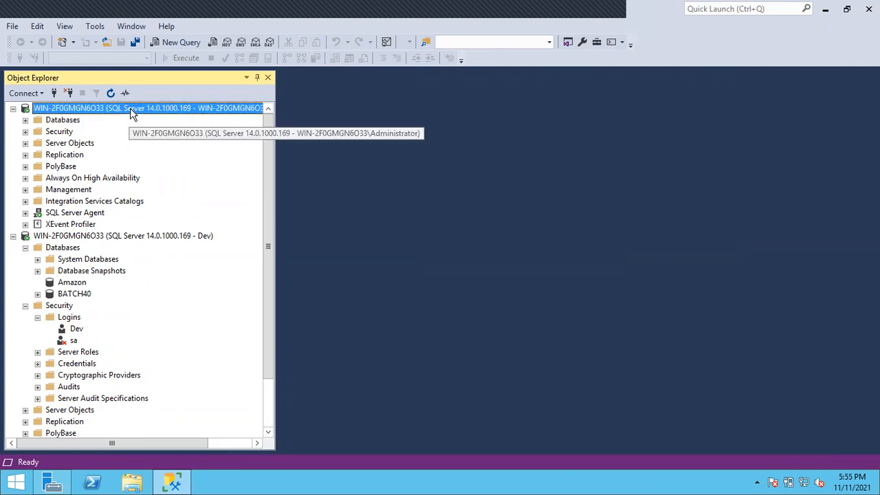
{"action": "left_click", "coordinate": [94, 237]}
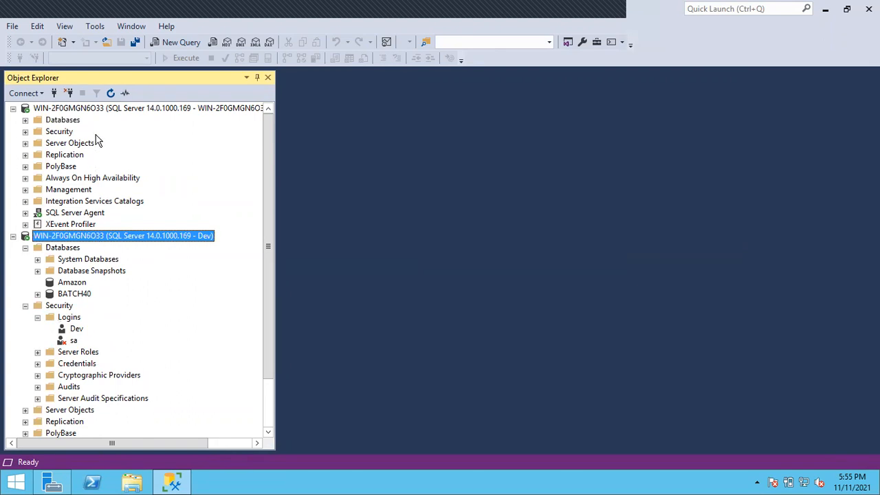
{"action": "left_click", "coordinate": [101, 110]}
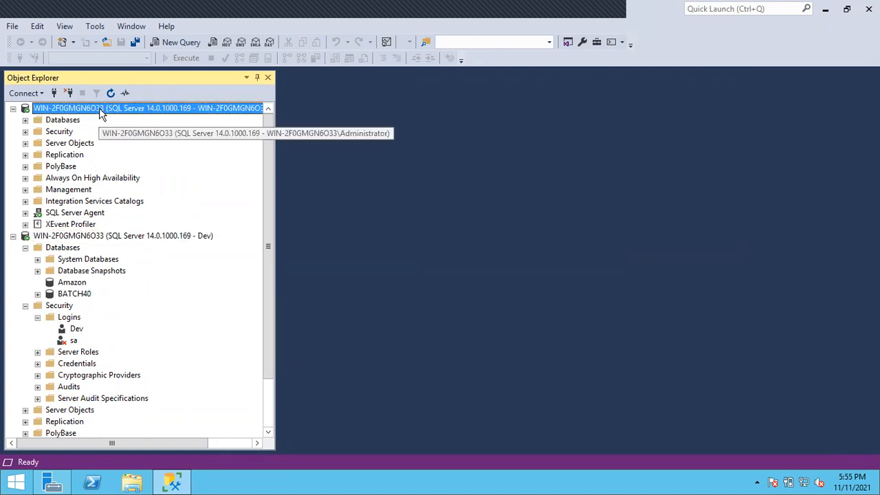
{"action": "left_click", "coordinate": [86, 238]}
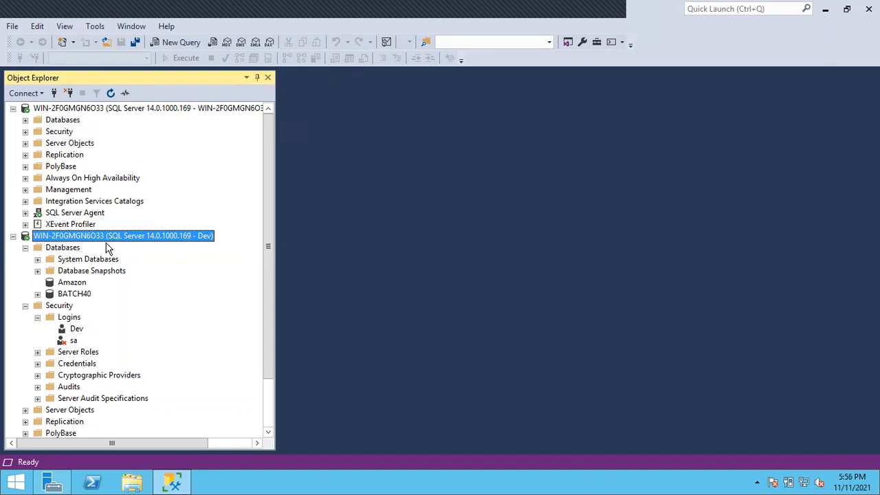
{"action": "left_click", "coordinate": [144, 110]}
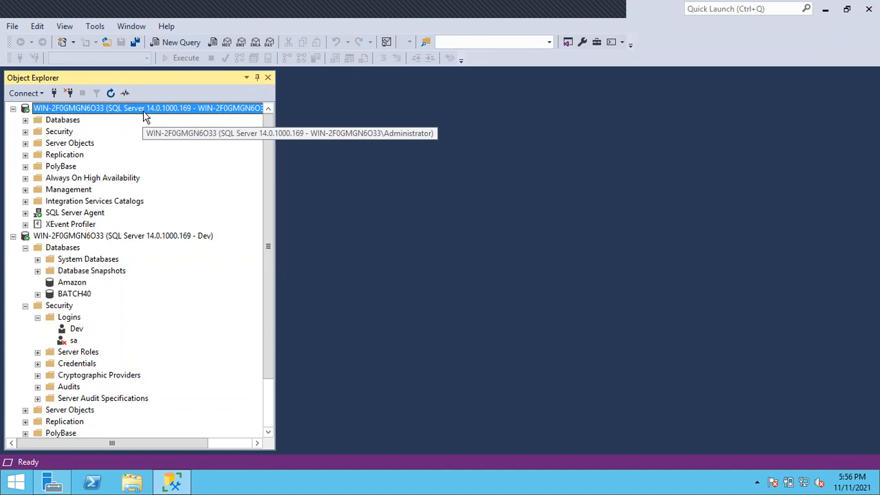
{"action": "left_click", "coordinate": [118, 237]}
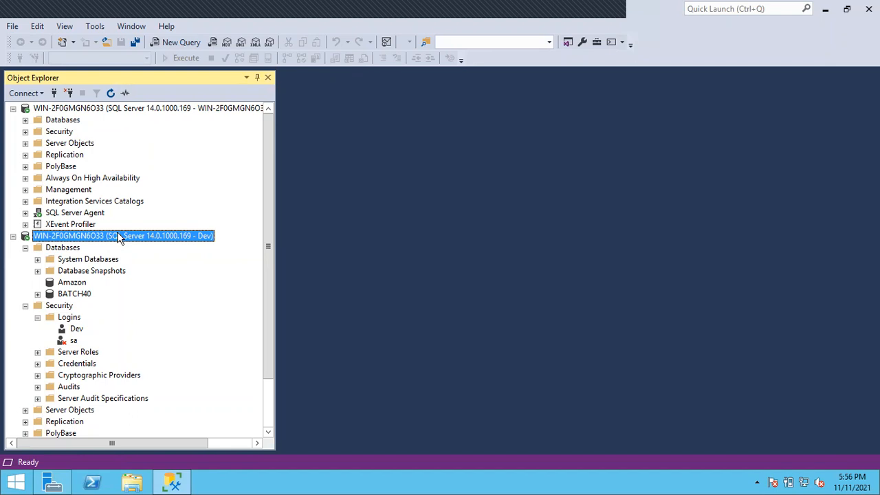
{"action": "left_click", "coordinate": [77, 330]}
{"action": "left_click", "coordinate": [75, 341]}
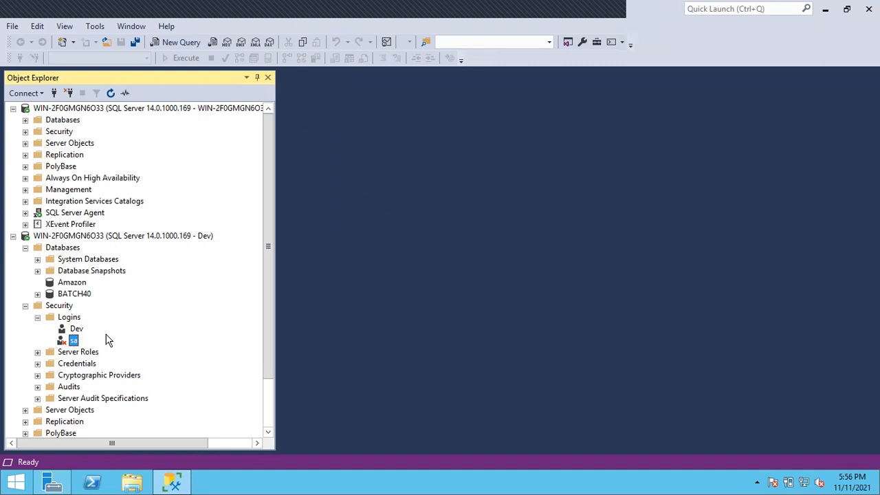
Show the logins under the Administrator connection and widen Object Explorer to fit the full connection name
{"action": "left_click", "coordinate": [28, 129]}
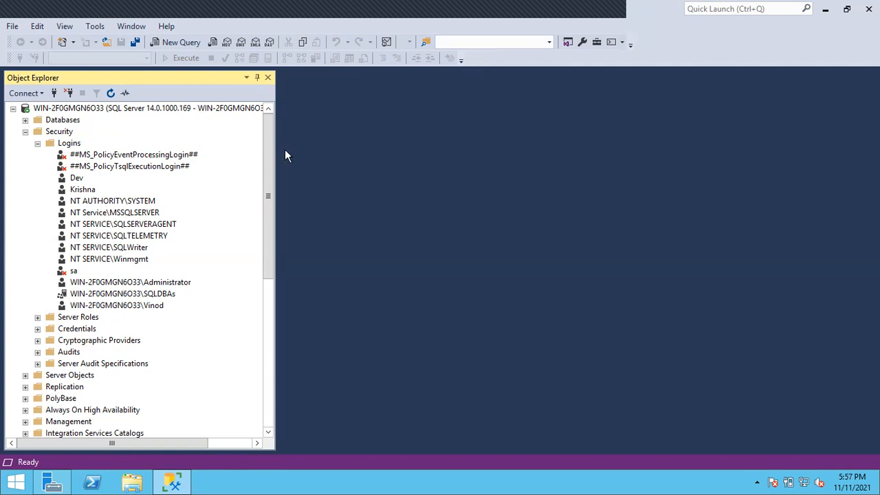
{"action": "left_click_drag", "start_coordinate": [277, 144], "coordinate": [343, 144]}
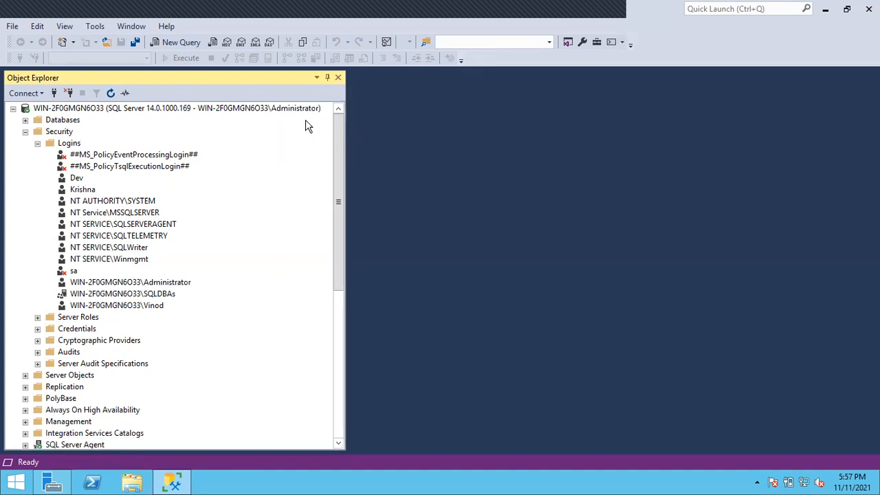
{"action": "left_click", "coordinate": [274, 112]}
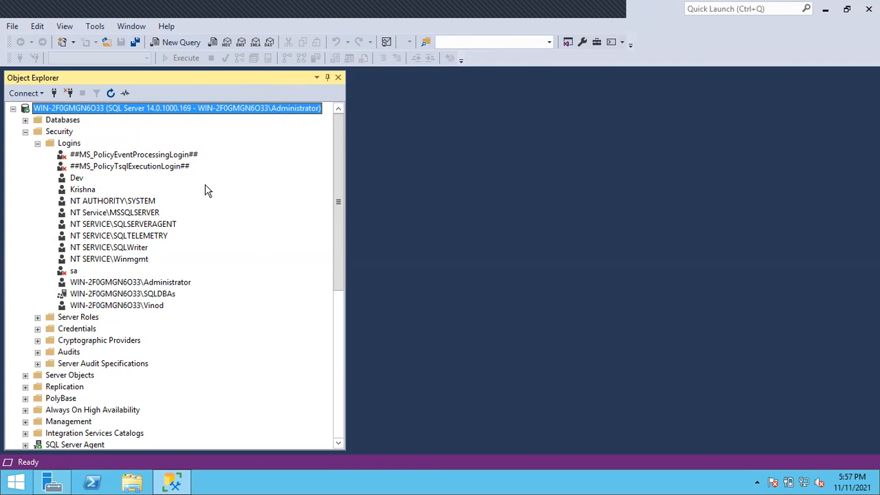
Map the Dev login to the Amazon database as user Dev with default schema dbo and apply the login properties
{"action": "left_click", "coordinate": [76, 178]}
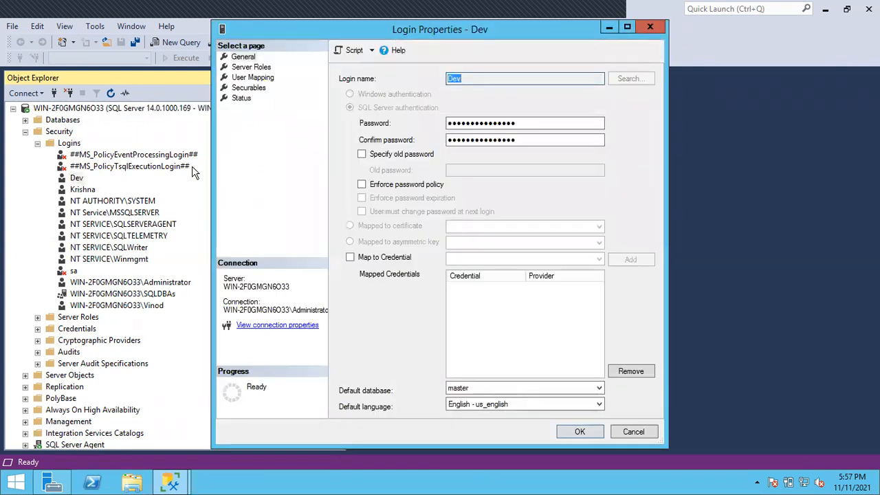
{"action": "left_click", "coordinate": [248, 77]}
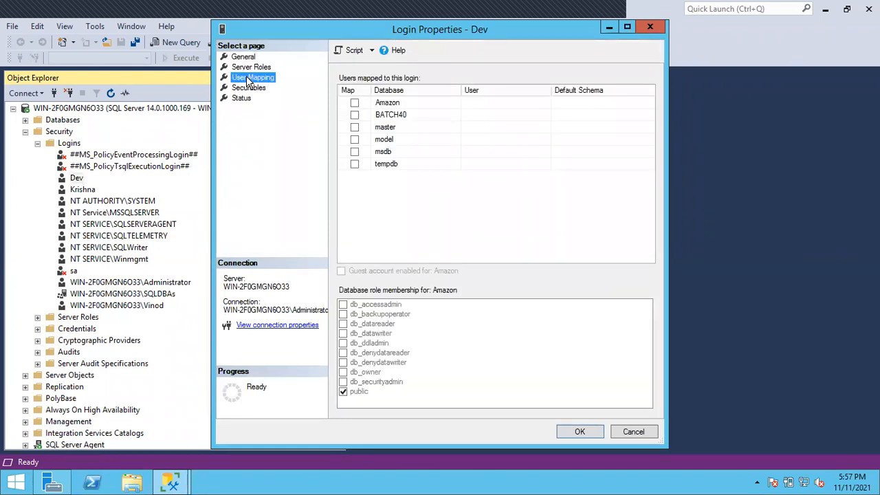
{"action": "left_click", "coordinate": [355, 103]}
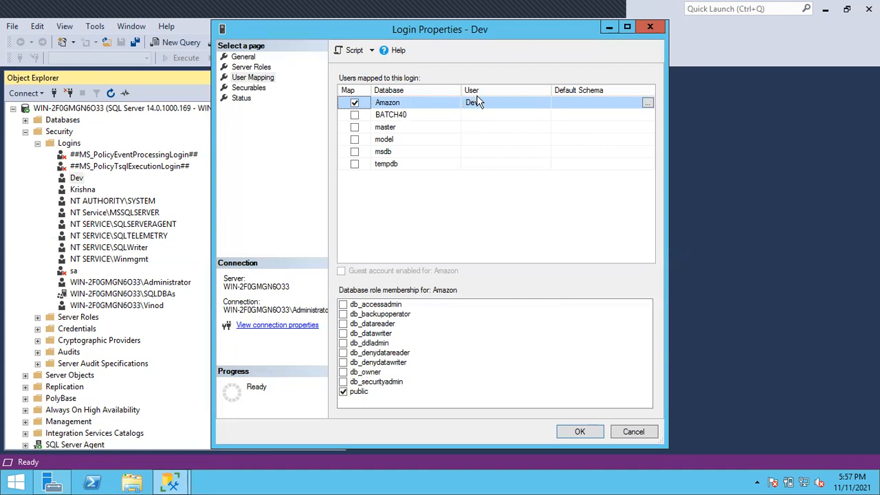
{"action": "left_click", "coordinate": [559, 103]}
{"action": "type", "text": "dbo"}
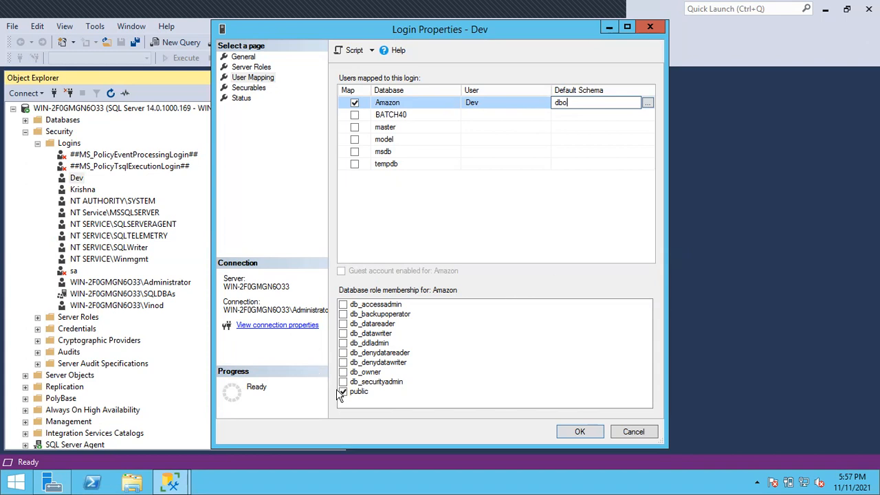
{"action": "left_click", "coordinate": [579, 432]}
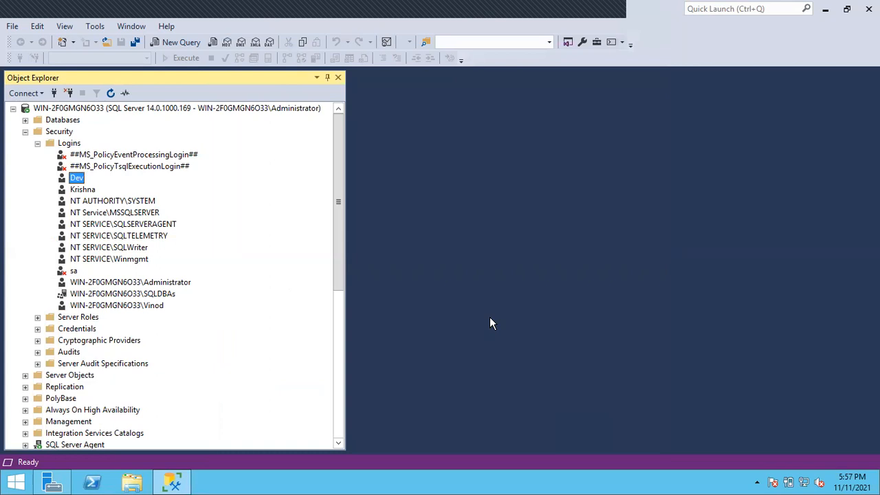
Refresh the Databases folder under the Dev connection and expand the Amazon database's Tables folder
{"action": "left_click", "coordinate": [38, 143]}
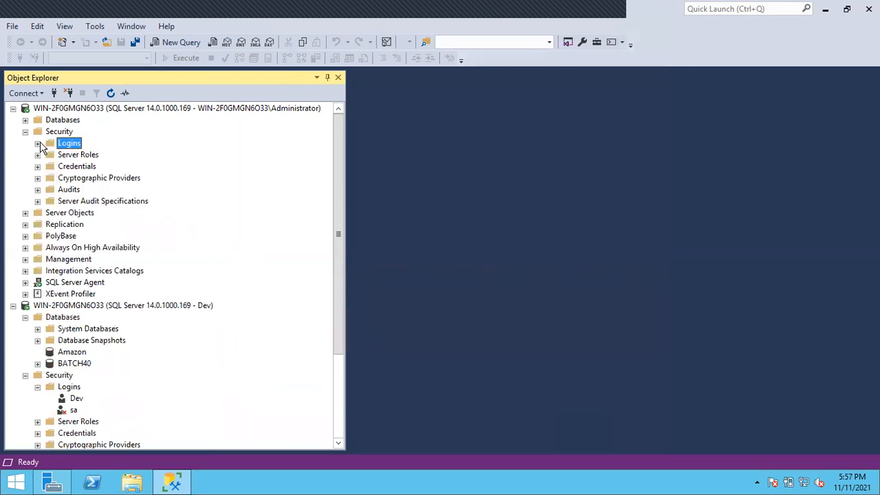
{"action": "left_click", "coordinate": [26, 132]}
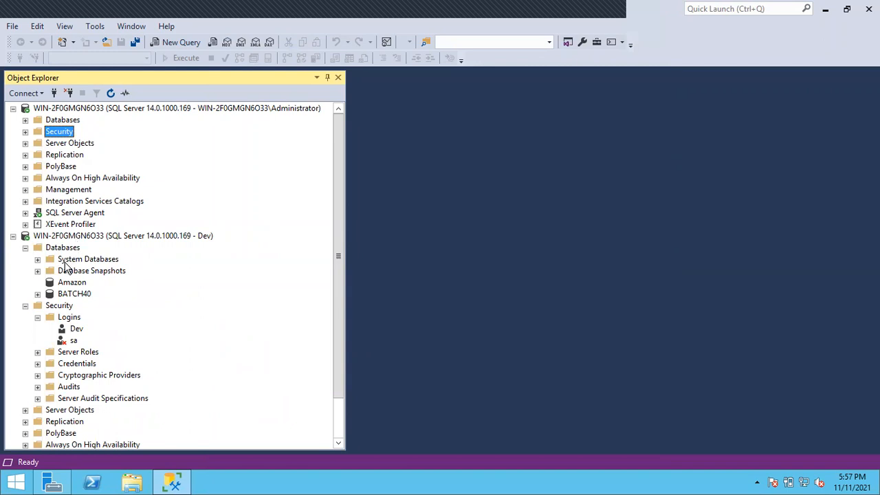
{"action": "left_click", "coordinate": [63, 249]}
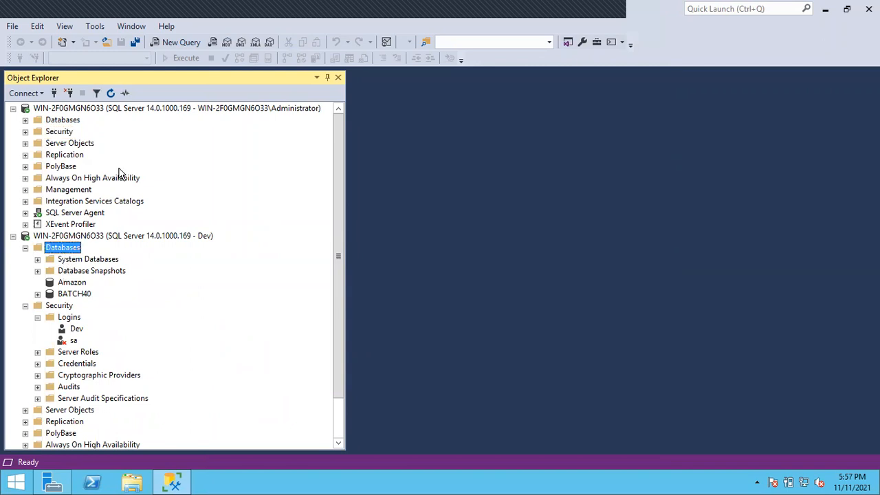
{"action": "left_click", "coordinate": [111, 95]}
{"action": "left_click", "coordinate": [38, 282]}
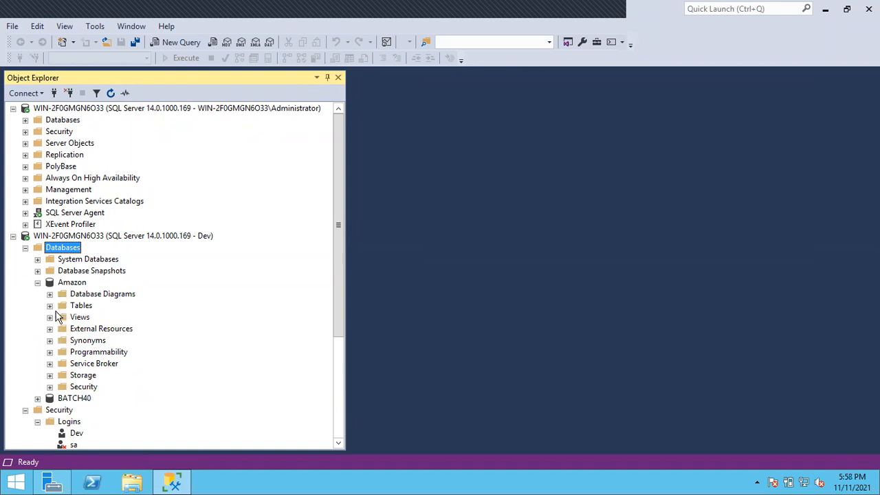
{"action": "left_click", "coordinate": [51, 307]}
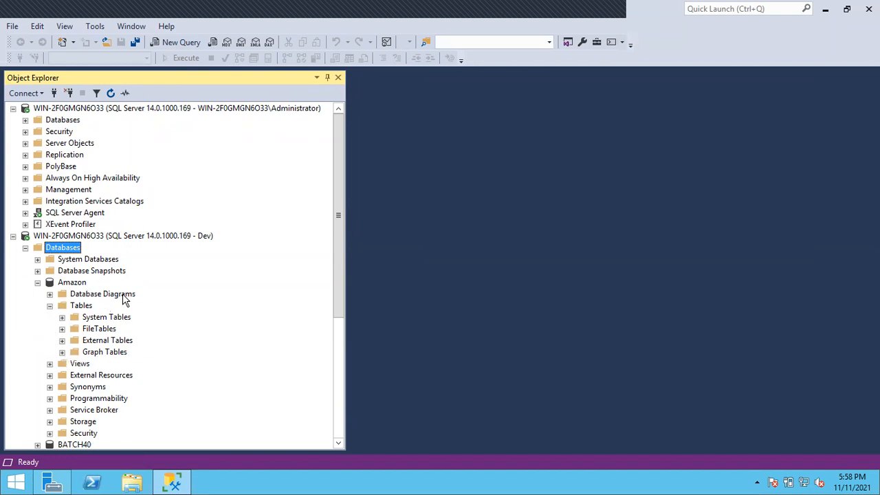
Compare the Amazon tables listed under the Administrator connection with those listed under the Dev connection
{"action": "left_click", "coordinate": [25, 119]}
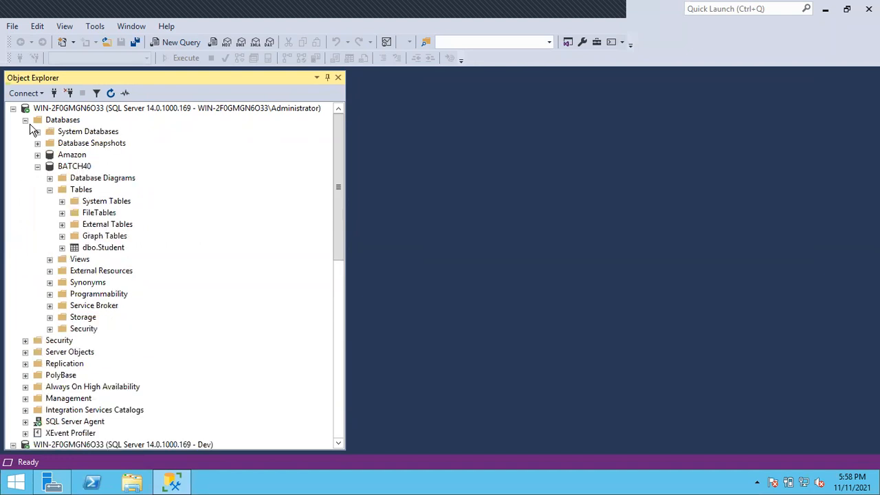
{"action": "left_click", "coordinate": [38, 155]}
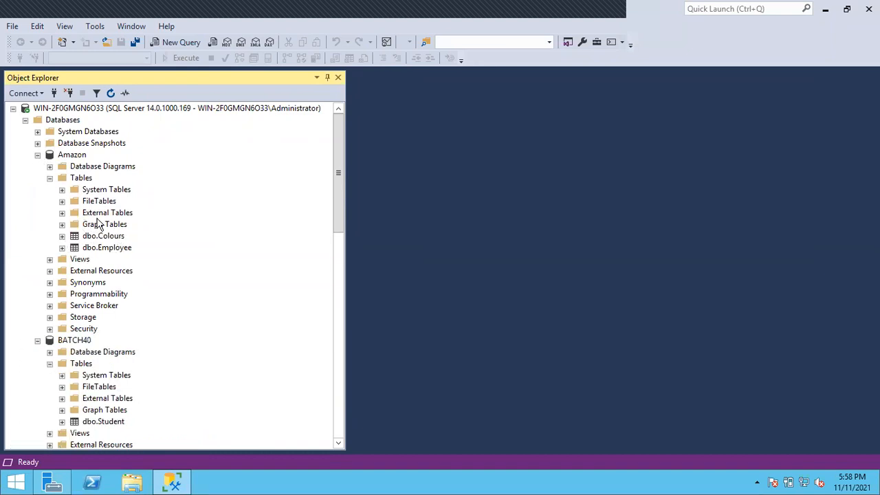
{"action": "left_click", "coordinate": [38, 154]}
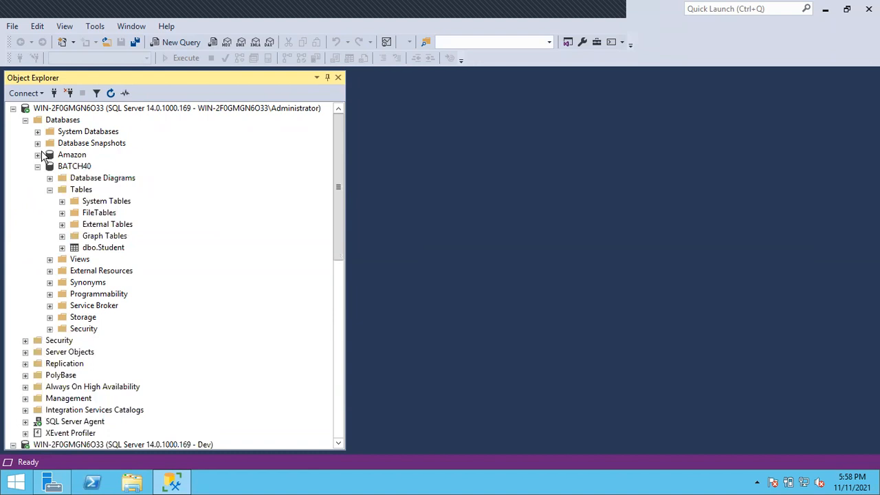
{"action": "scroll", "coordinate": [65, 302], "scroll_direction": "down", "scroll_amount": 4}
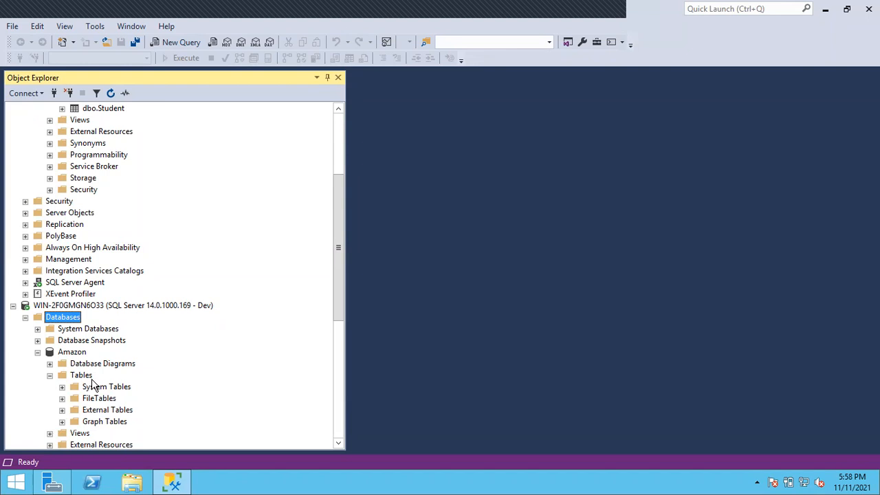
{"action": "scroll", "coordinate": [93, 383], "scroll_direction": "up", "scroll_amount": 4}
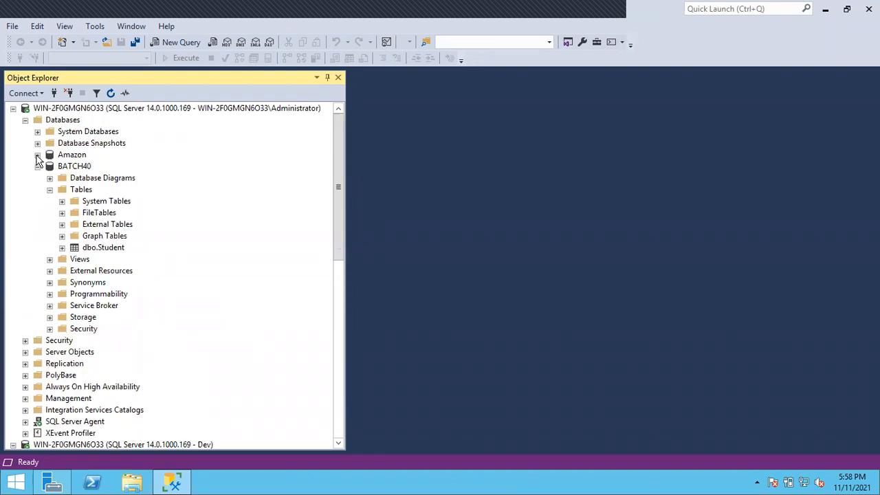
Show the users of the Amazon database under the Administrator connection and check for the Dev user
{"action": "left_click", "coordinate": [37, 155]}
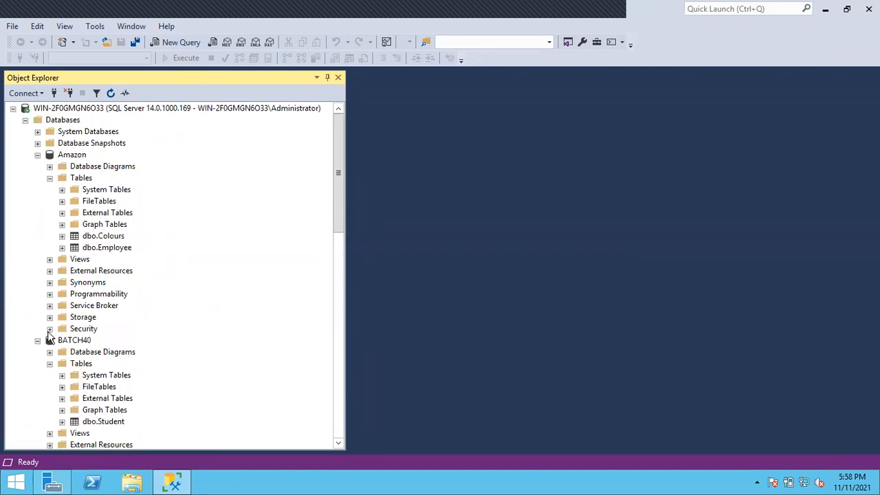
{"action": "left_click", "coordinate": [49, 328]}
{"action": "left_click", "coordinate": [62, 341]}
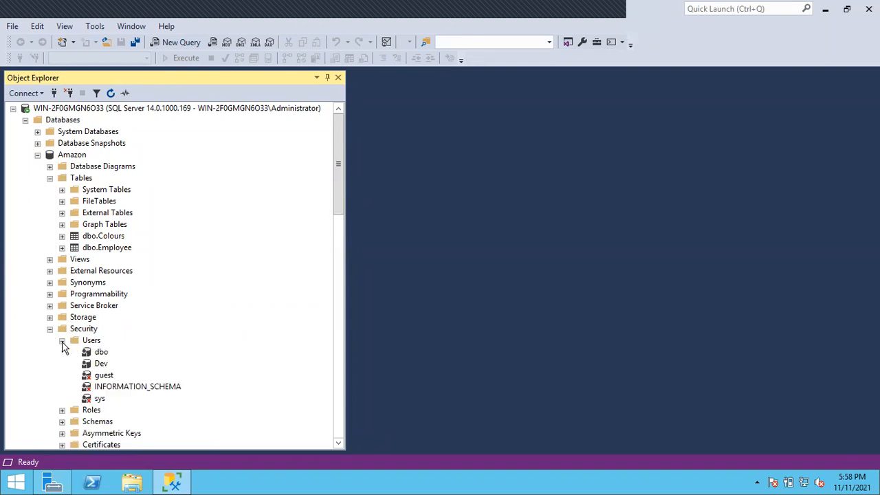
{"action": "left_click", "coordinate": [100, 365]}
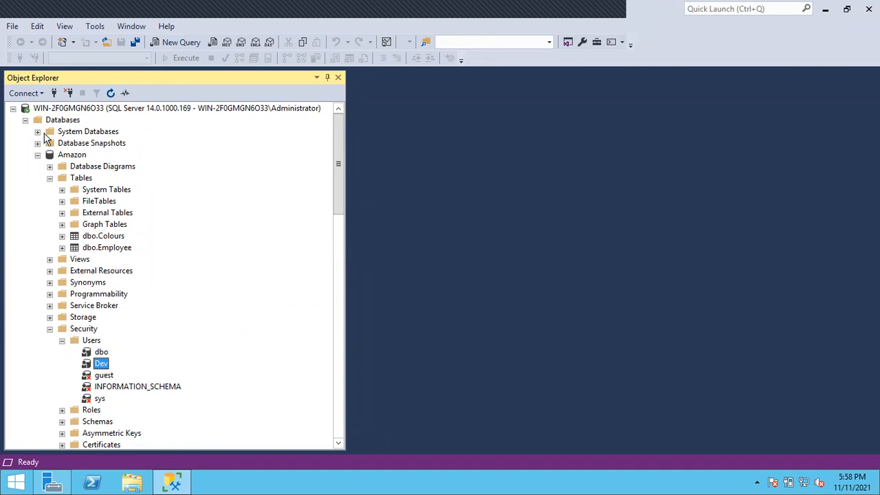
Check the users of the BATCH40 database under the Administrator connection, and collapse that database
{"action": "left_click", "coordinate": [38, 156]}
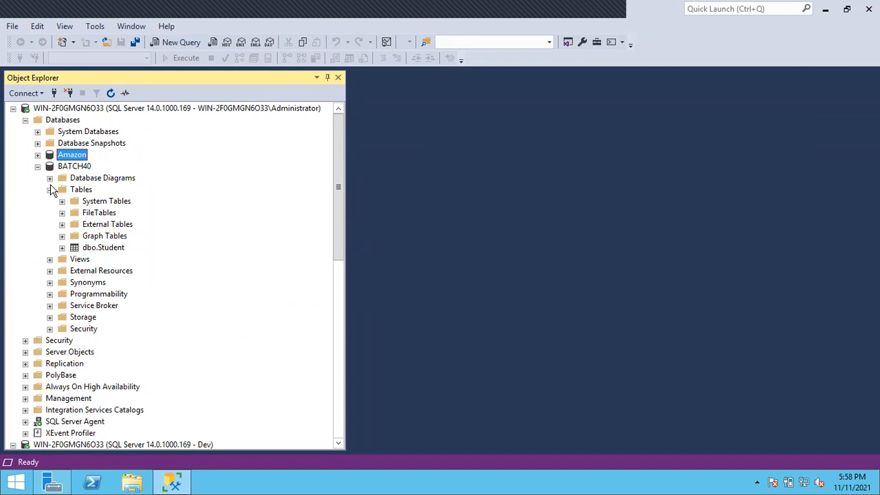
{"action": "left_click", "coordinate": [49, 337]}
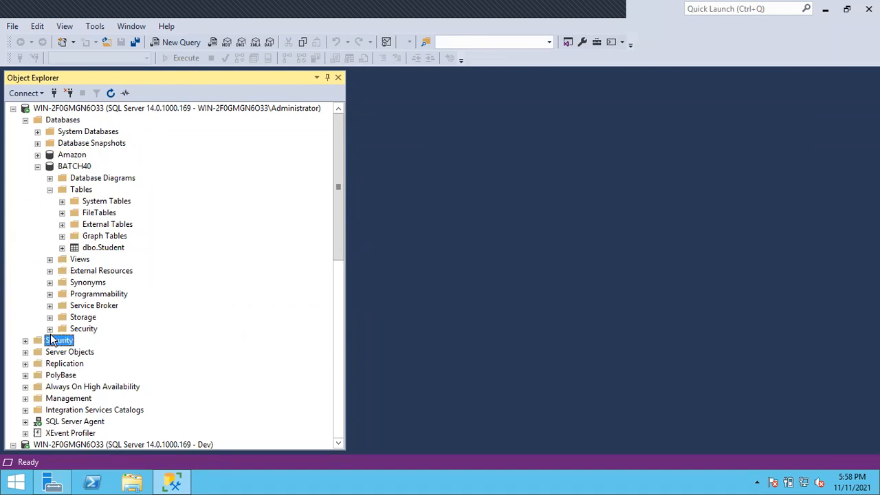
{"action": "left_click", "coordinate": [50, 328]}
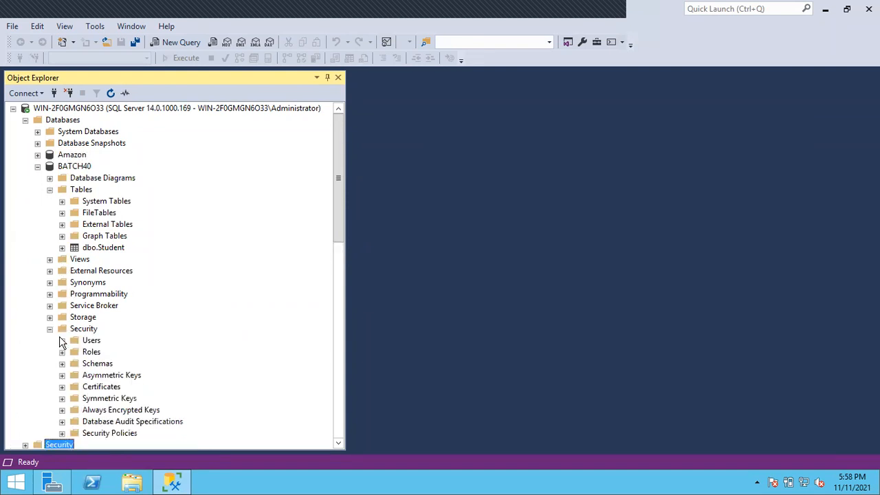
{"action": "left_click", "coordinate": [62, 341]}
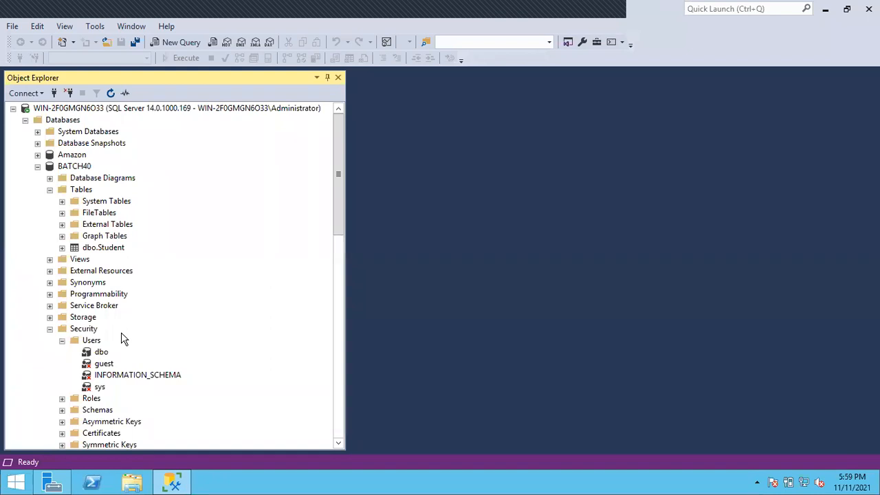
{"action": "left_click", "coordinate": [38, 167]}
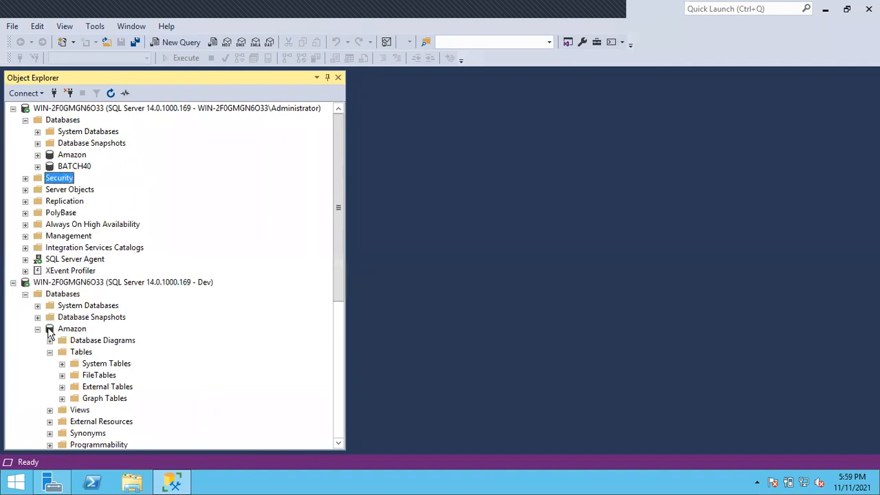
Collapse Amazon under the Dev connection and try to expand the BATCH40 database there
{"action": "left_click", "coordinate": [37, 329]}
{"action": "left_click", "coordinate": [37, 340]}
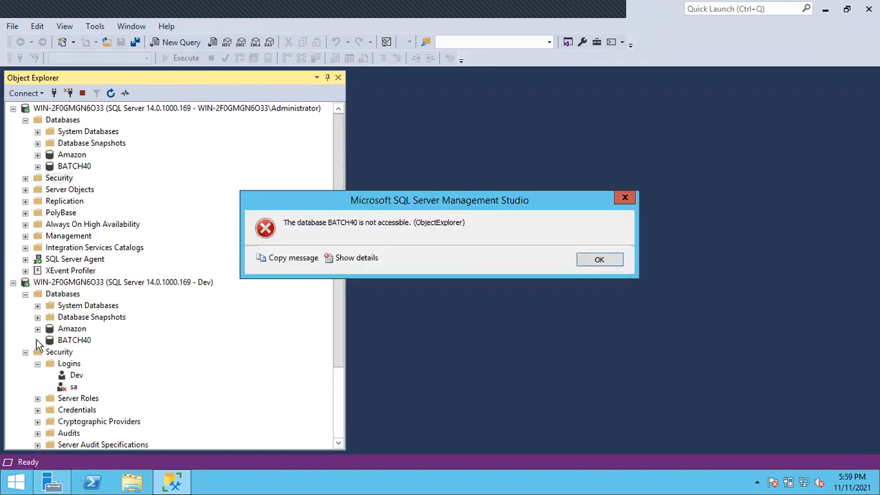
{"action": "left_click", "coordinate": [596, 260]}
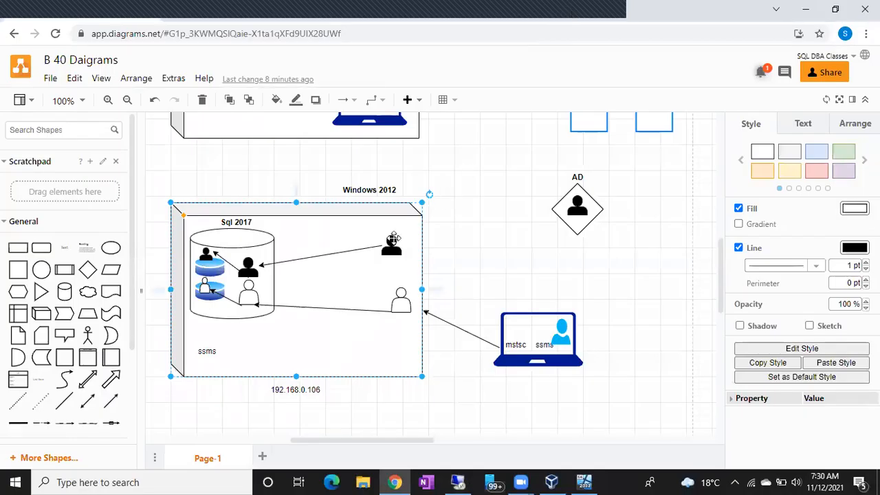
Switch to the B 40 Daigrams drawing in diagrams.net and point out the black user figure in the Windows 2012 box
{"action": "left_click", "coordinate": [386, 244]}
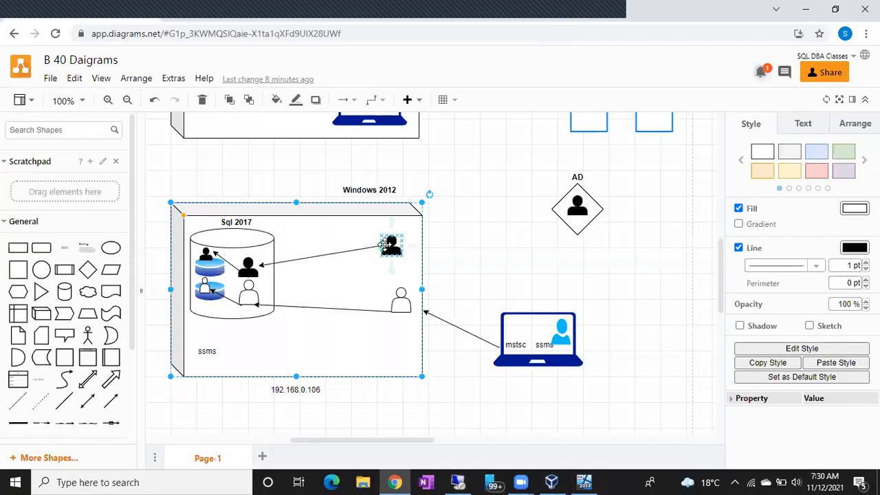
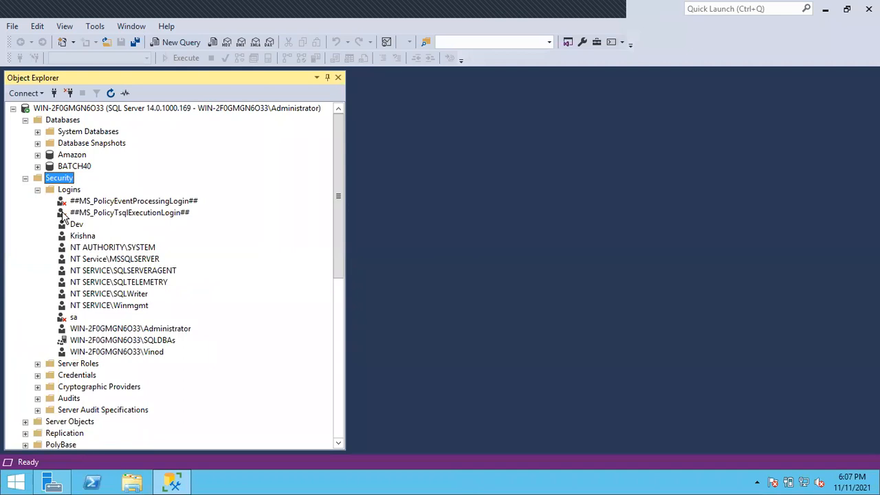
Open the properties of the Dev login under the Administrator connection and grant it the sysadmin server role
{"action": "left_click", "coordinate": [76, 224]}
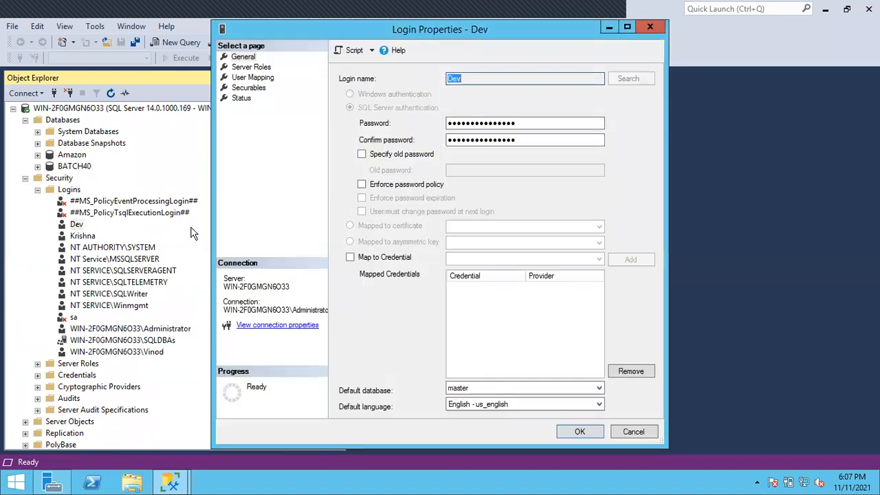
{"action": "left_click", "coordinate": [250, 90]}
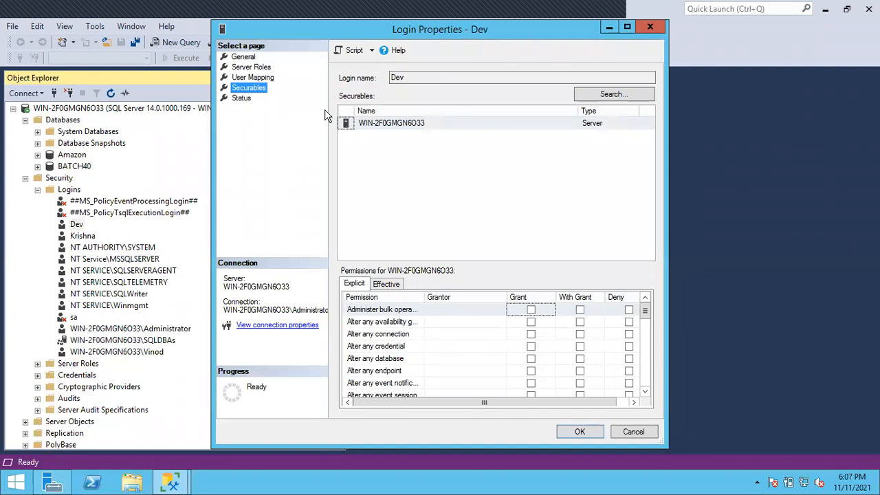
{"action": "left_click", "coordinate": [260, 78]}
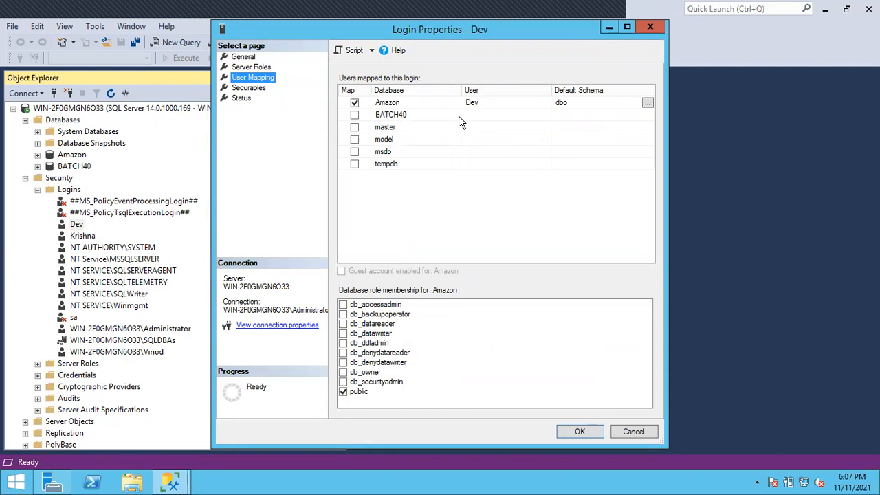
{"action": "left_click", "coordinate": [249, 68]}
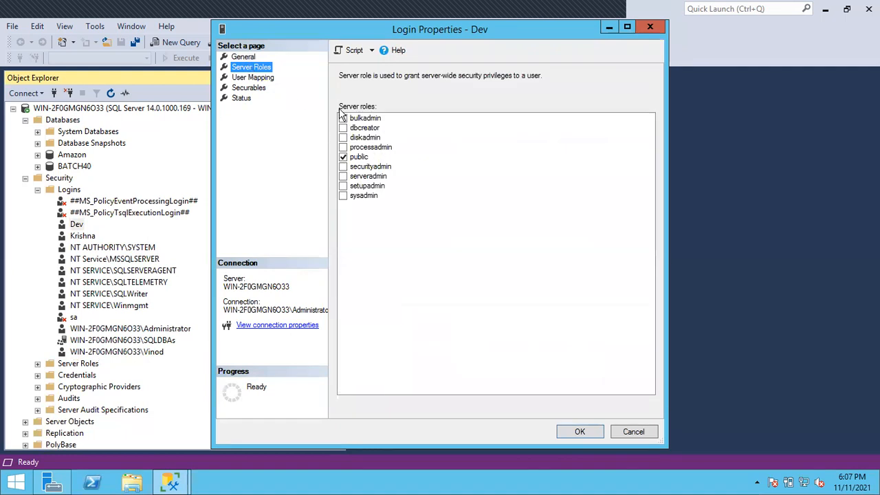
{"action": "left_click", "coordinate": [344, 196]}
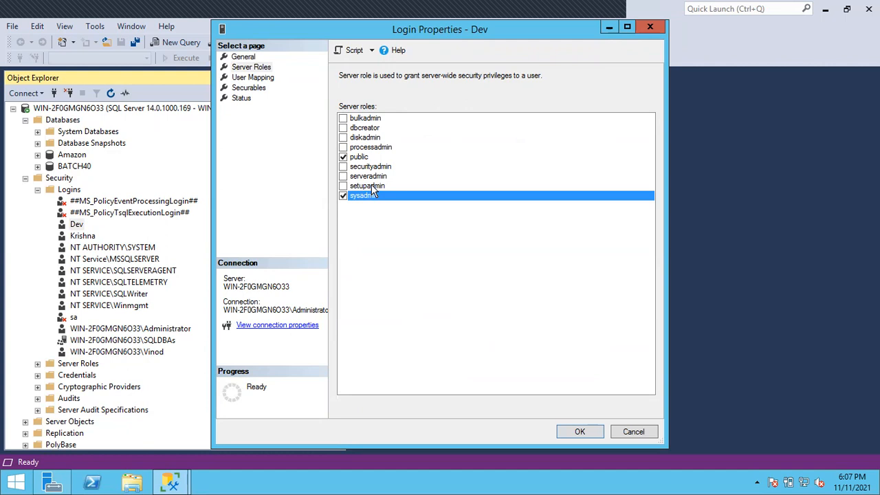
{"action": "left_click", "coordinate": [578, 434]}
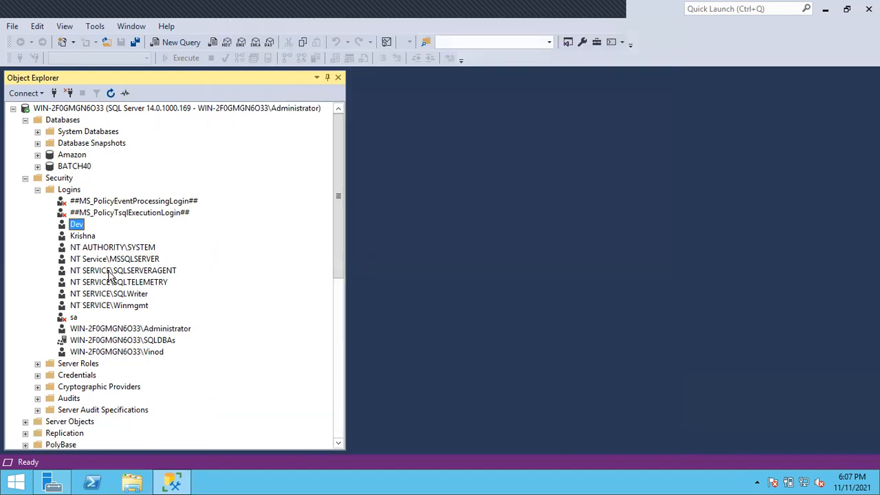
Collapse the Databases and Security folders under both the Administrator and Dev connections
{"action": "left_click", "coordinate": [38, 189]}
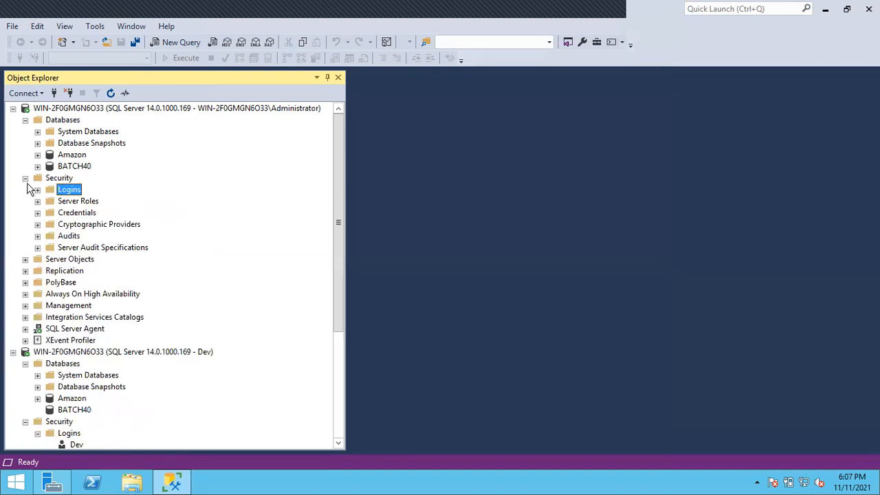
{"action": "left_click", "coordinate": [25, 120]}
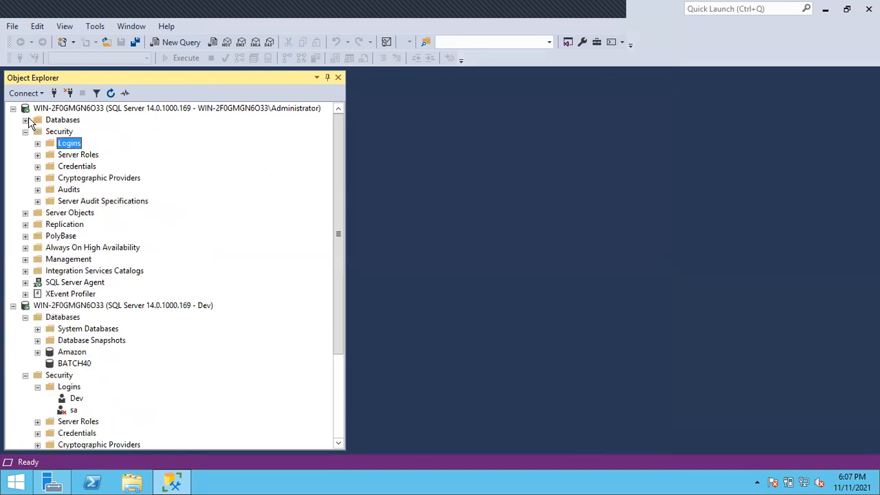
{"action": "left_click", "coordinate": [111, 108]}
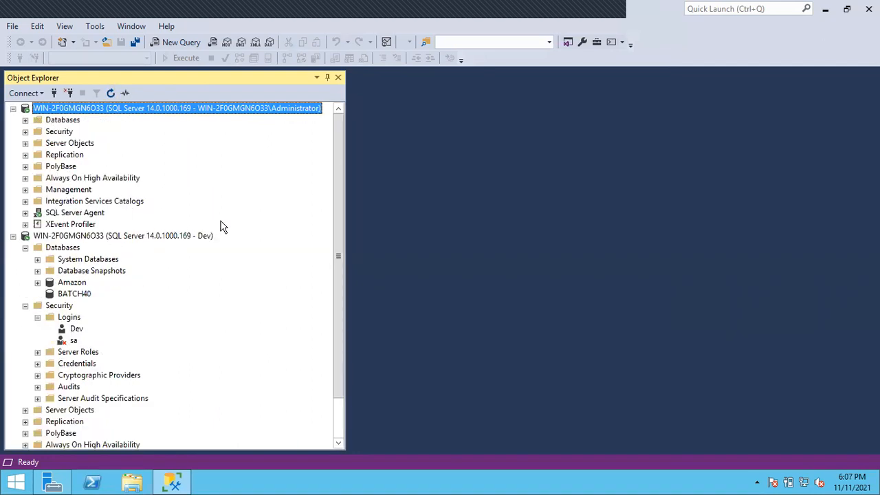
{"action": "left_click_drag", "start_coordinate": [338, 245], "coordinate": [338, 279]}
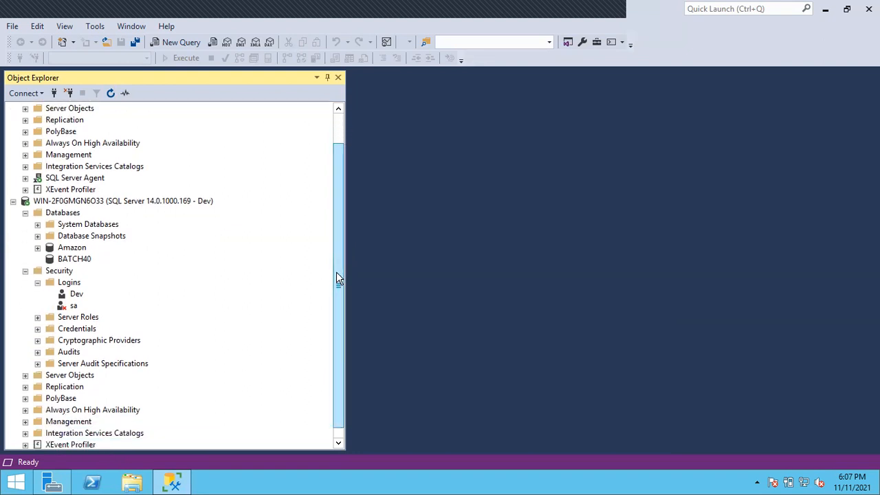
{"action": "left_click", "coordinate": [27, 213]}
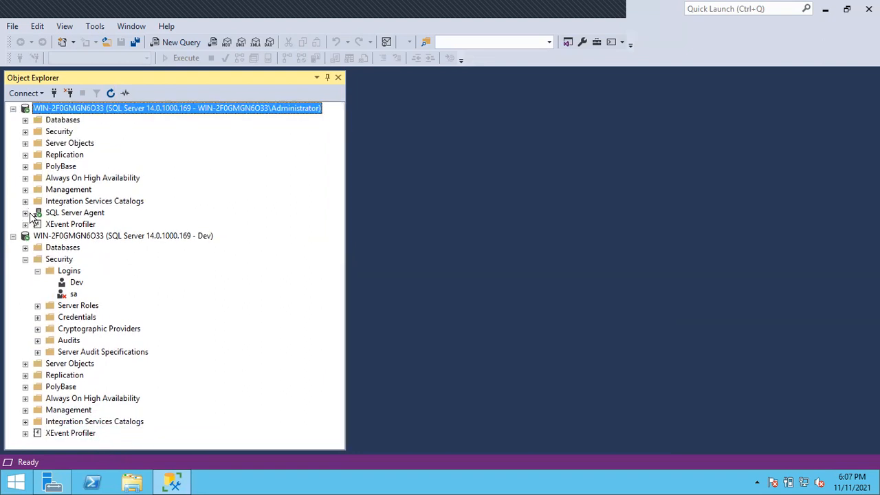
{"action": "left_click", "coordinate": [25, 259]}
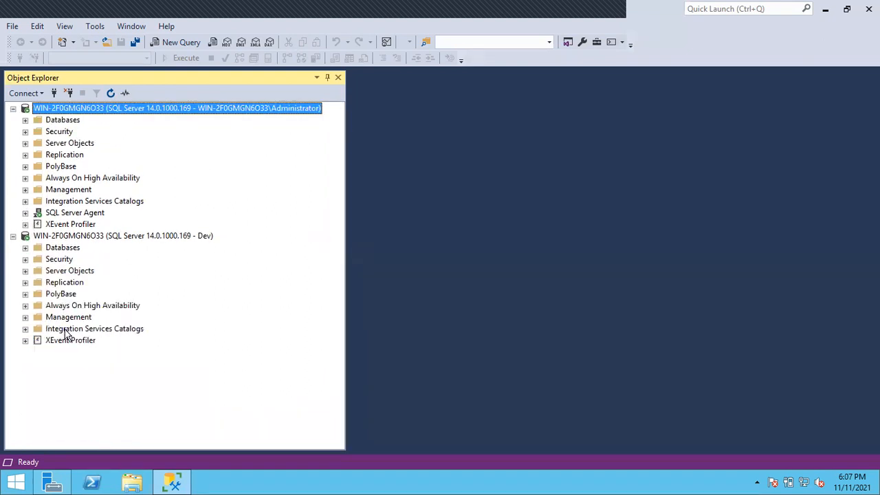
Refresh the Dev connection and check it for SQL Server Agent, as compared with the Administrator connection
{"action": "left_click", "coordinate": [62, 214]}
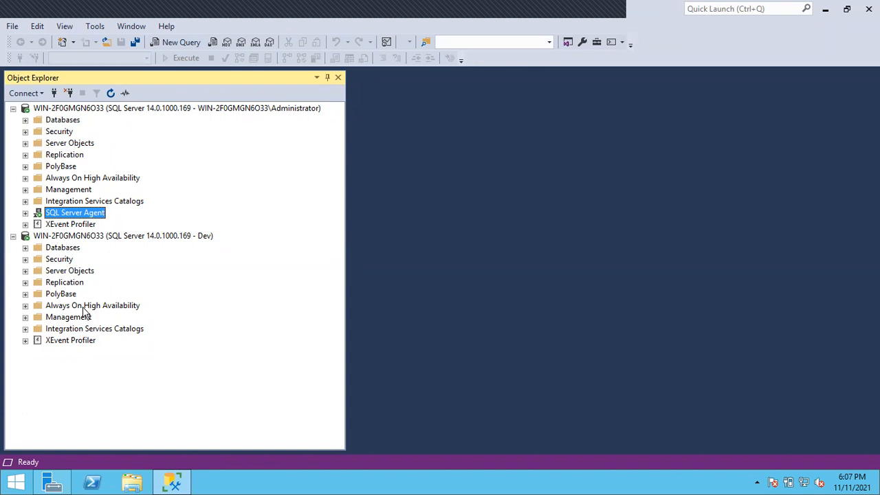
{"action": "left_click", "coordinate": [66, 238]}
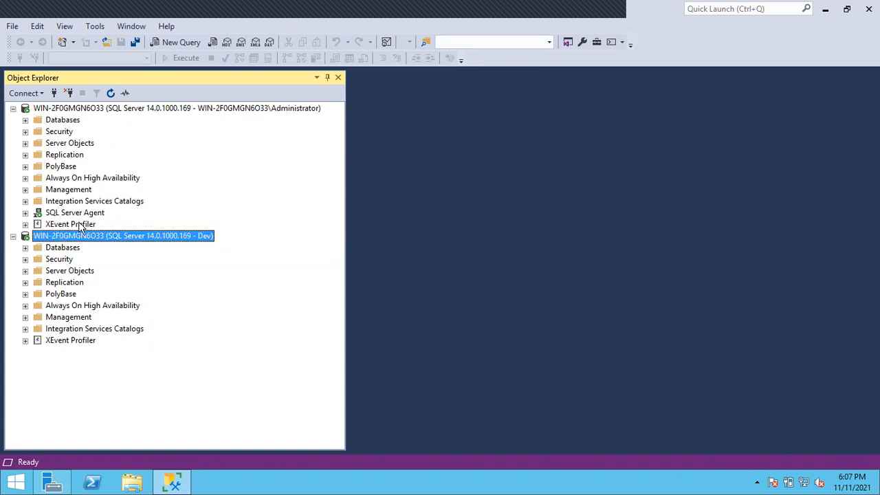
{"action": "left_click", "coordinate": [111, 94]}
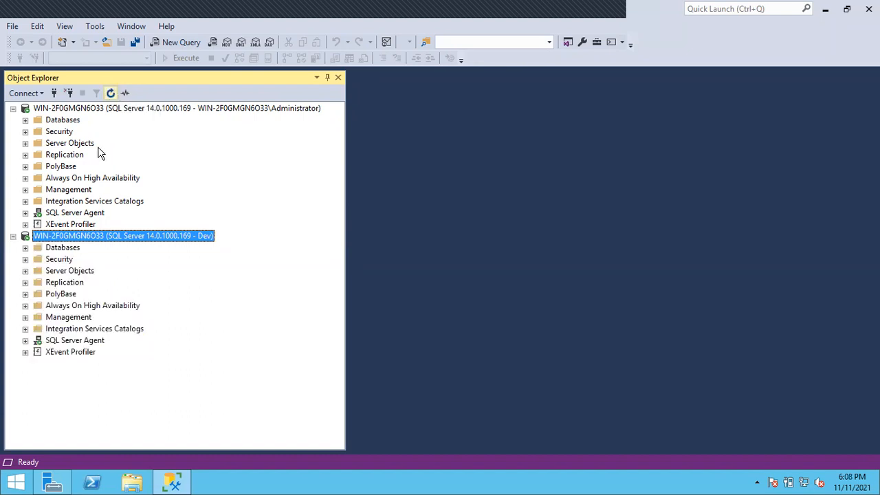
{"action": "left_click", "coordinate": [66, 342]}
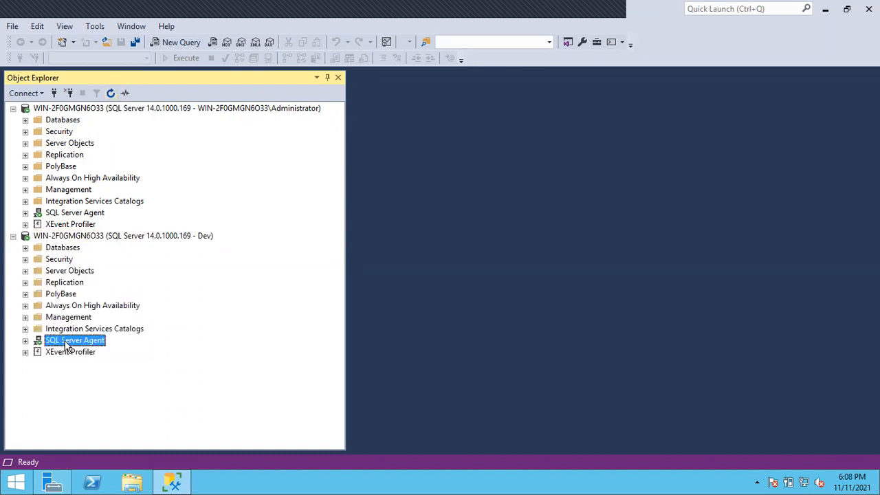
Check the tables of BATCH40 and Amazon under the Dev connection, and collapse both databases
{"action": "left_click", "coordinate": [25, 248]}
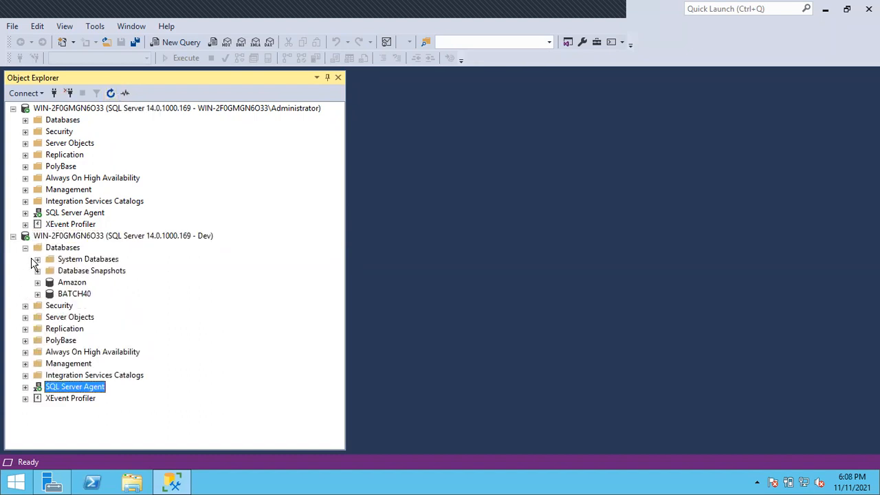
{"action": "left_click", "coordinate": [37, 294]}
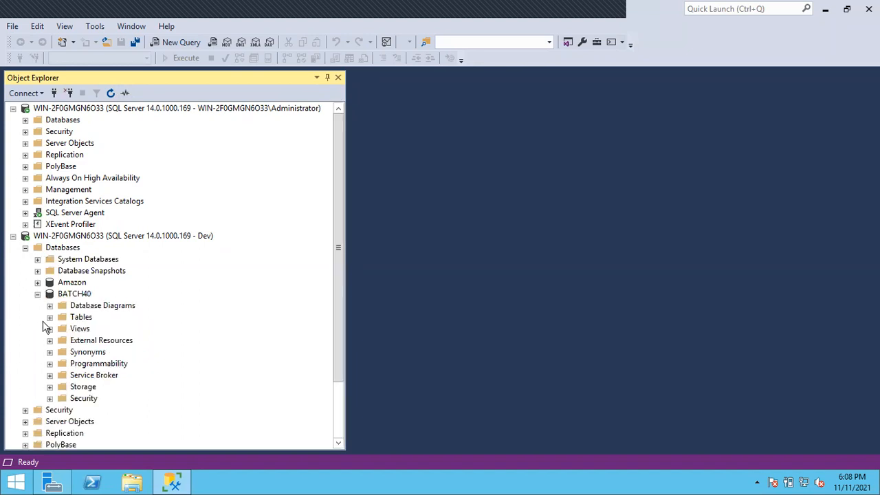
{"action": "left_click", "coordinate": [49, 317]}
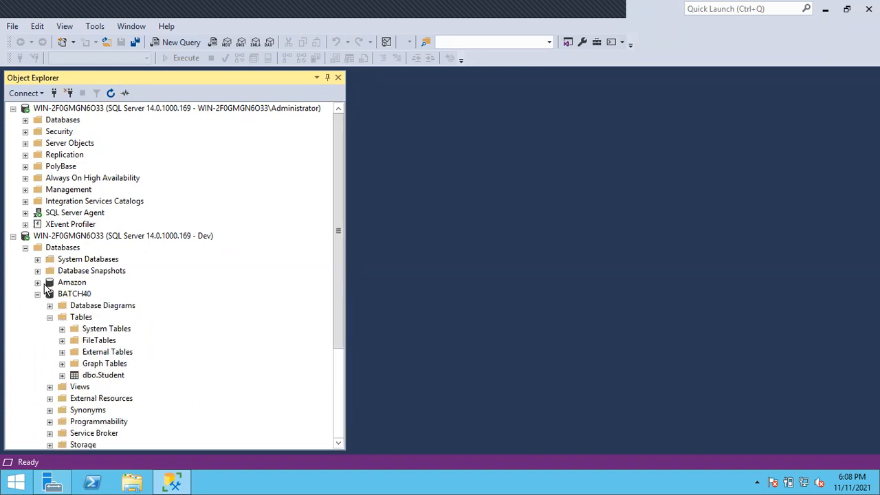
{"action": "left_click", "coordinate": [37, 282]}
{"action": "left_click", "coordinate": [50, 305]}
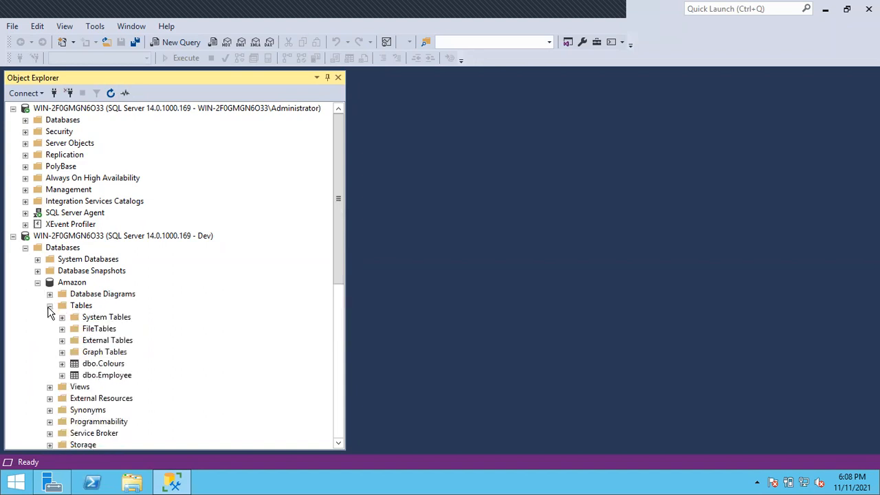
{"action": "left_click", "coordinate": [37, 282]}
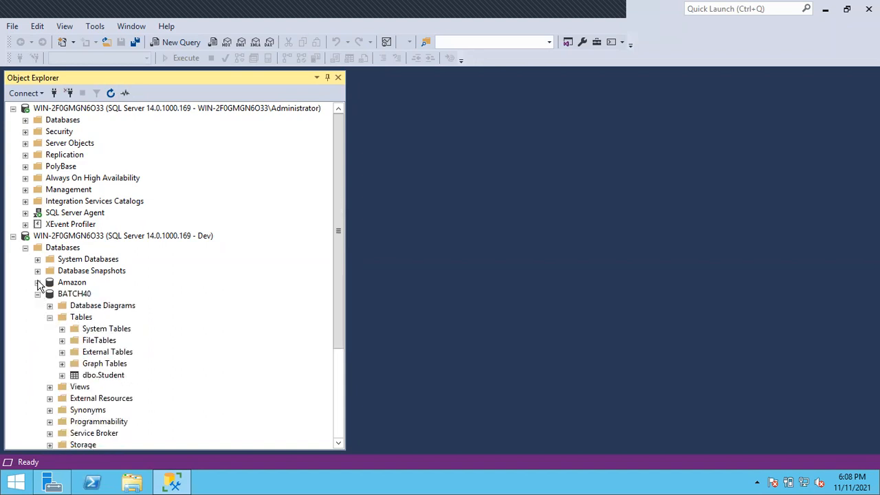
{"action": "left_click", "coordinate": [37, 293]}
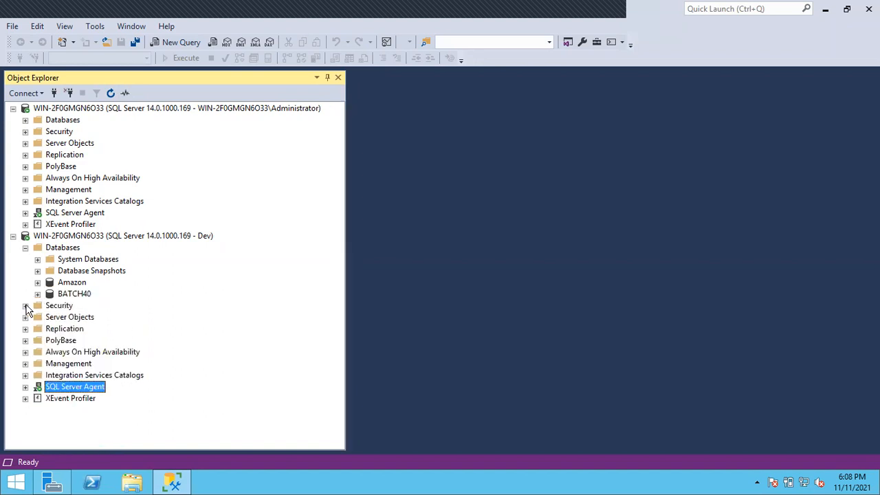
Expand the server logins under the Dev connection and point out Dev and the login directly below it
{"action": "left_click", "coordinate": [25, 306]}
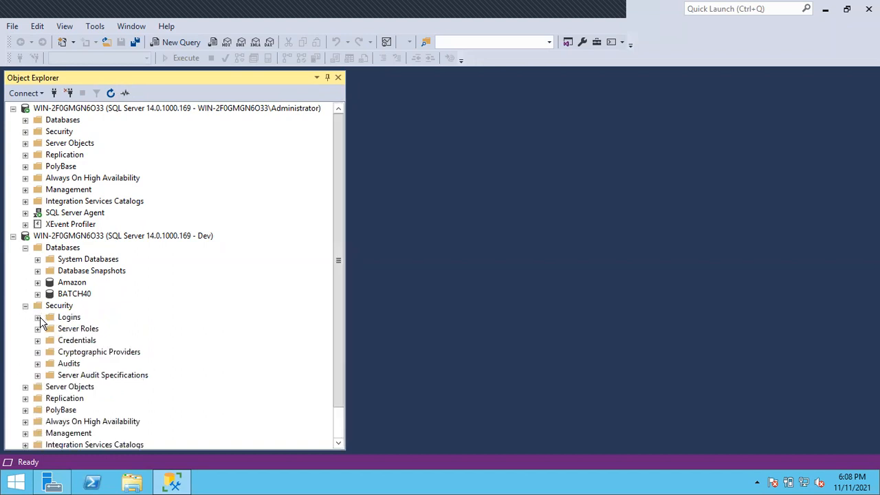
{"action": "left_click", "coordinate": [37, 317]}
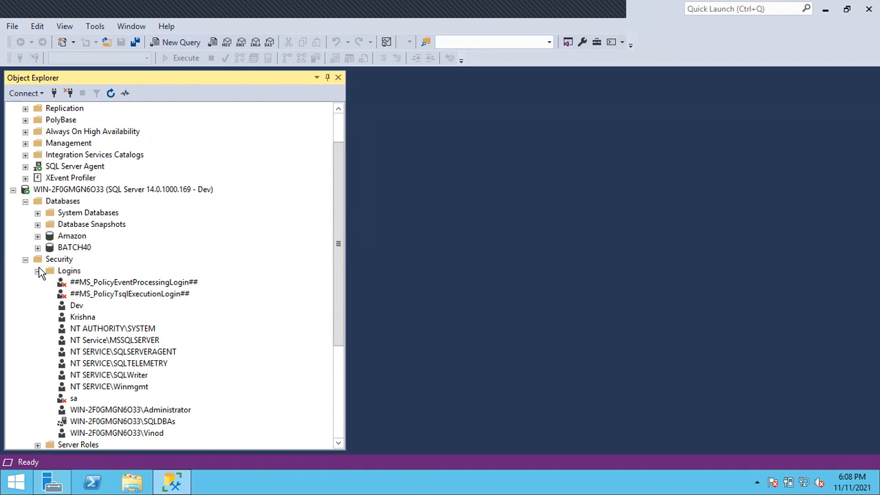
{"action": "left_click", "coordinate": [77, 306]}
{"action": "left_click", "coordinate": [84, 317]}
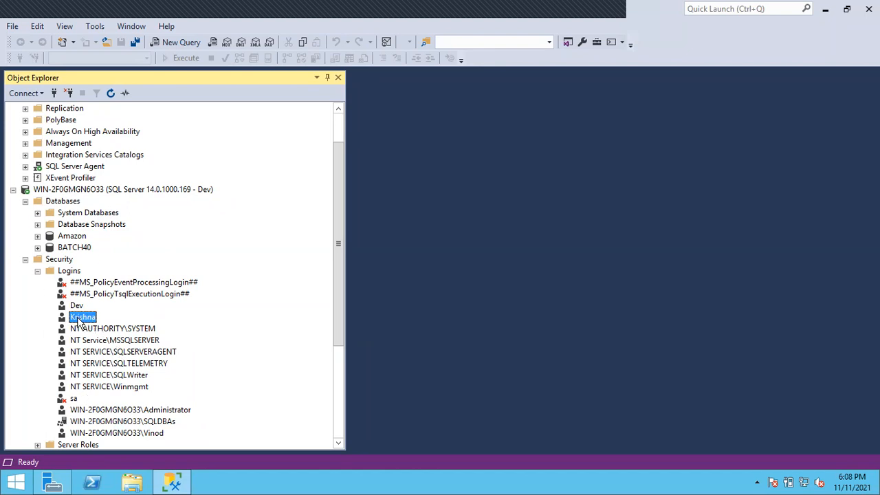
Select the sysadmin server role for the login directly below Dev under the Dev connection, and discard the change
{"action": "double_click", "coordinate": [81, 318]}
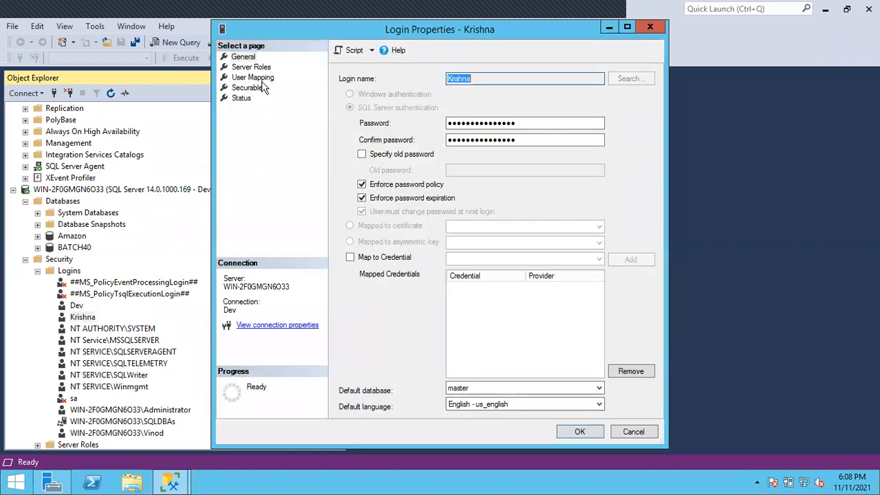
{"action": "left_click", "coordinate": [252, 61]}
{"action": "left_click", "coordinate": [252, 66]}
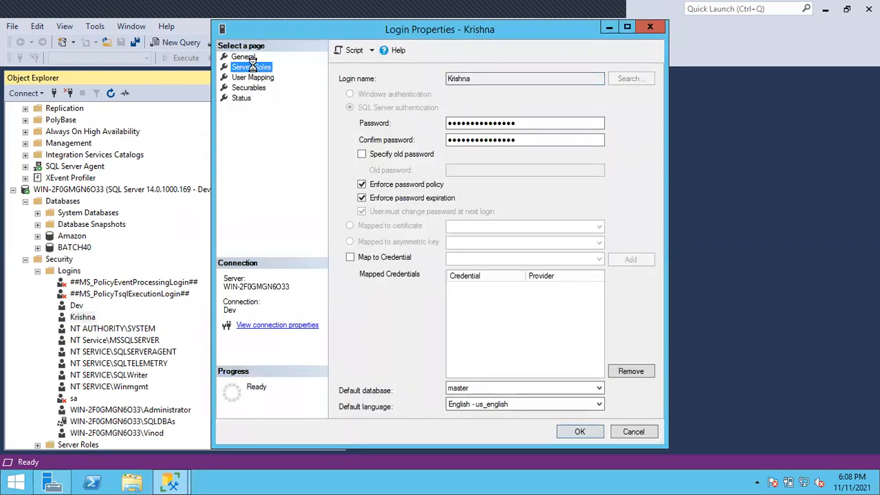
{"action": "left_click", "coordinate": [349, 196]}
{"action": "left_click", "coordinate": [345, 196]}
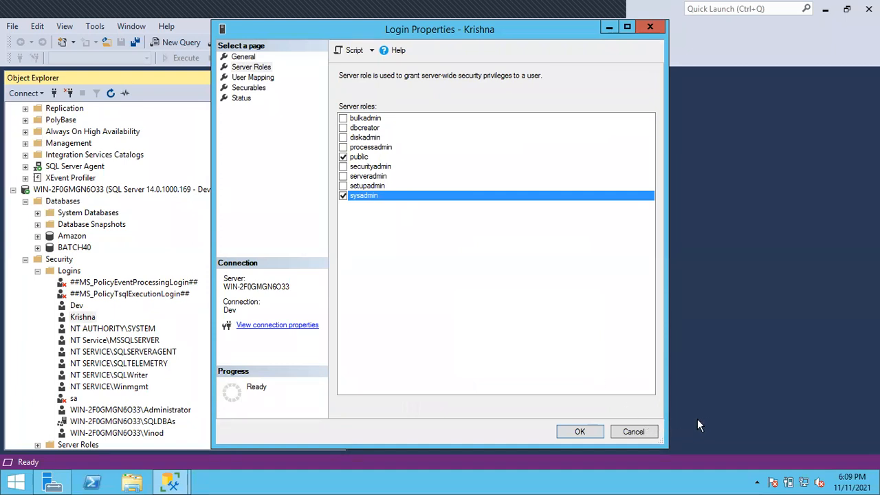
{"action": "left_click", "coordinate": [633, 432]}
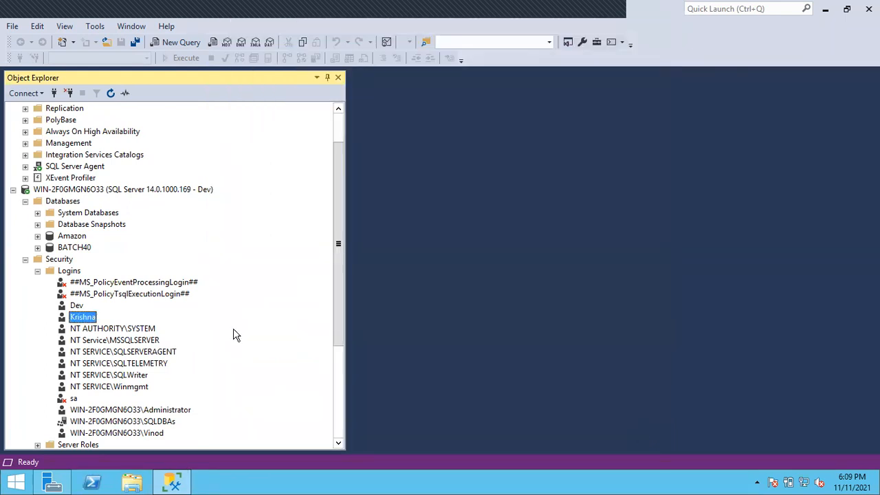
Remove the sysadmin server role from the Dev login under the Administrator connection
{"action": "scroll", "coordinate": [163, 256], "scroll_direction": "up", "scroll_amount": 2}
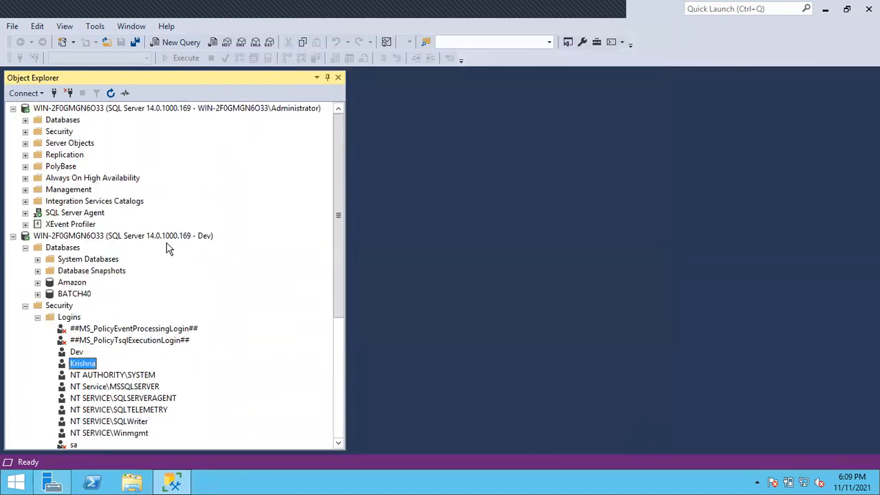
{"action": "left_click", "coordinate": [24, 131]}
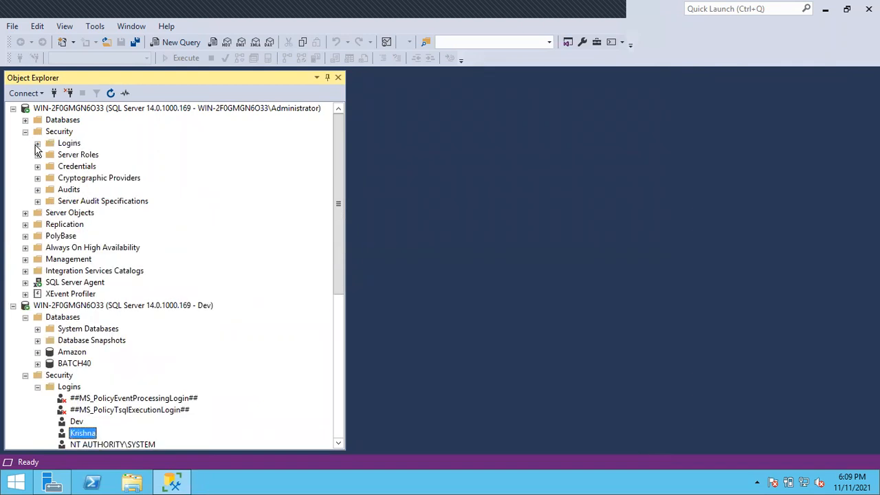
{"action": "left_click", "coordinate": [38, 143]}
{"action": "double_click", "coordinate": [76, 177]}
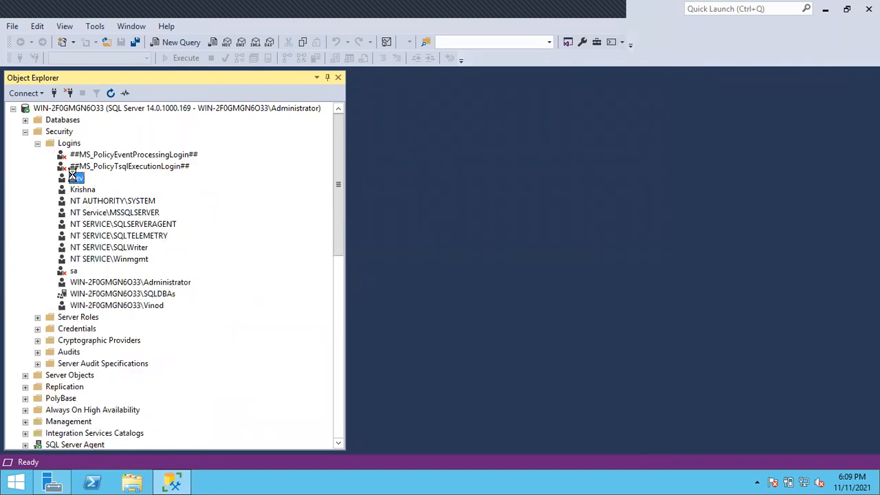
{"action": "left_click", "coordinate": [249, 67]}
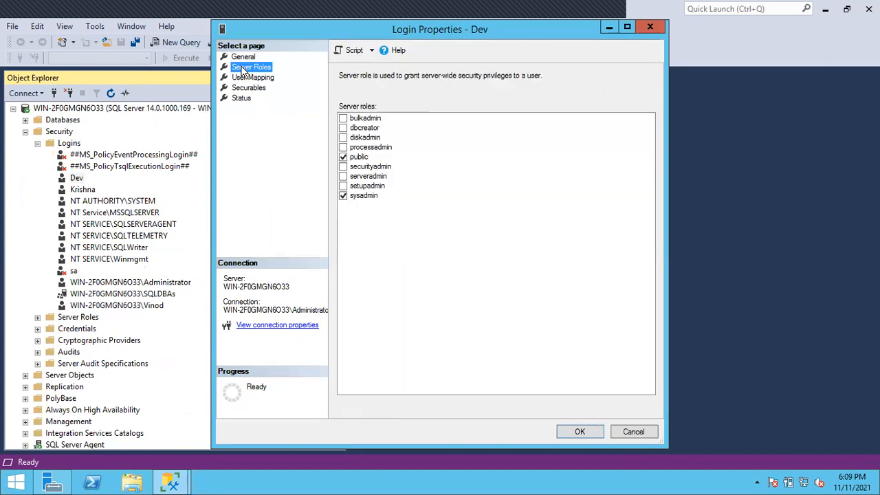
{"action": "left_click", "coordinate": [348, 196]}
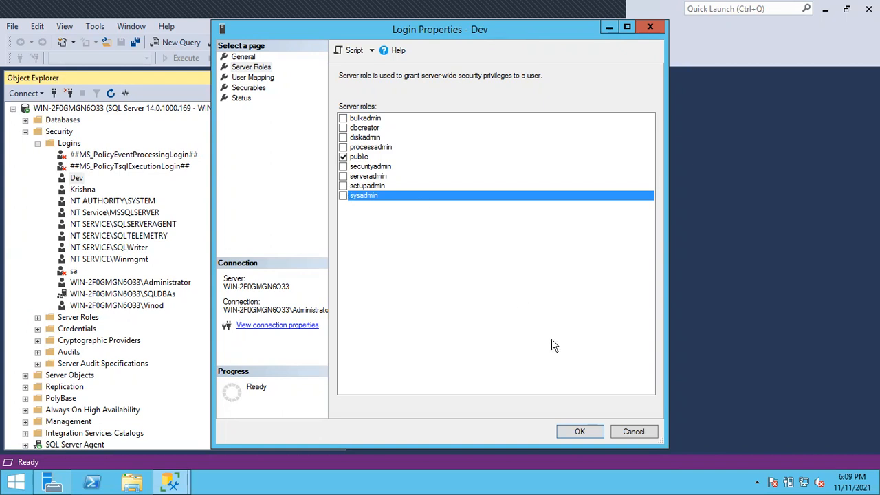
{"action": "left_click", "coordinate": [578, 431]}
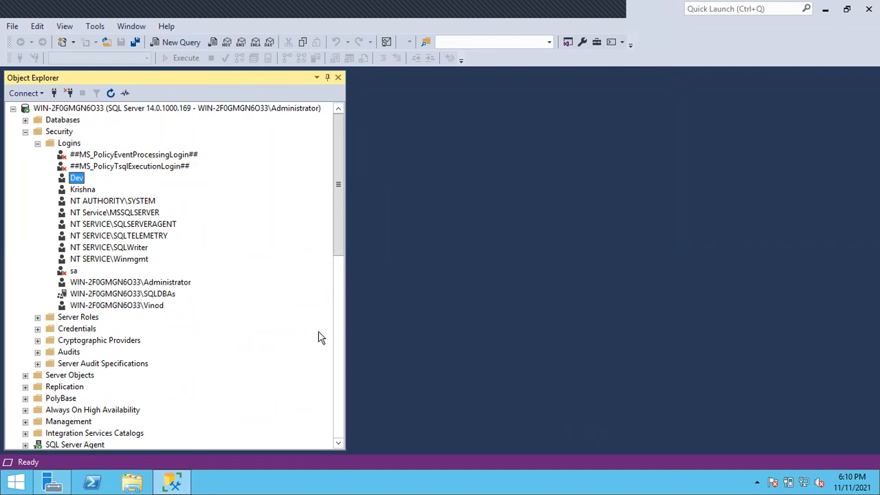
Collapse the security folder of the Administrator connection and the databases and security folders of the Dev connection
{"action": "left_click", "coordinate": [24, 131]}
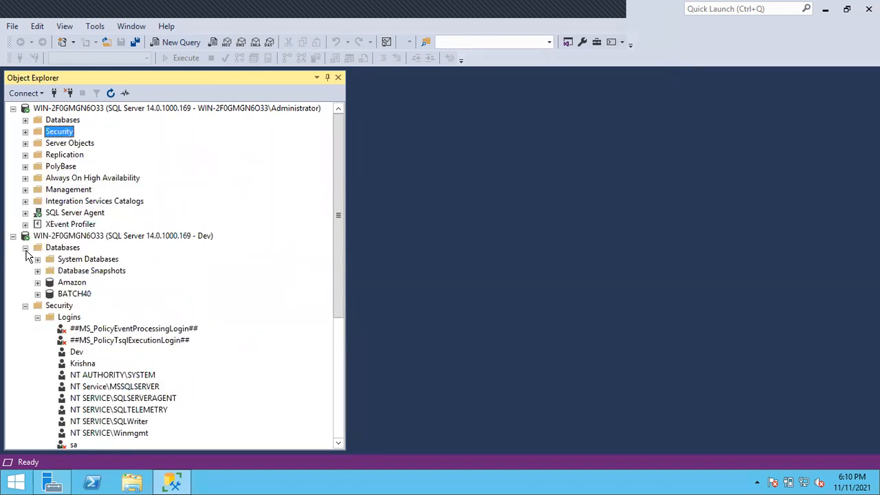
{"action": "left_click", "coordinate": [26, 247]}
{"action": "left_click", "coordinate": [25, 259]}
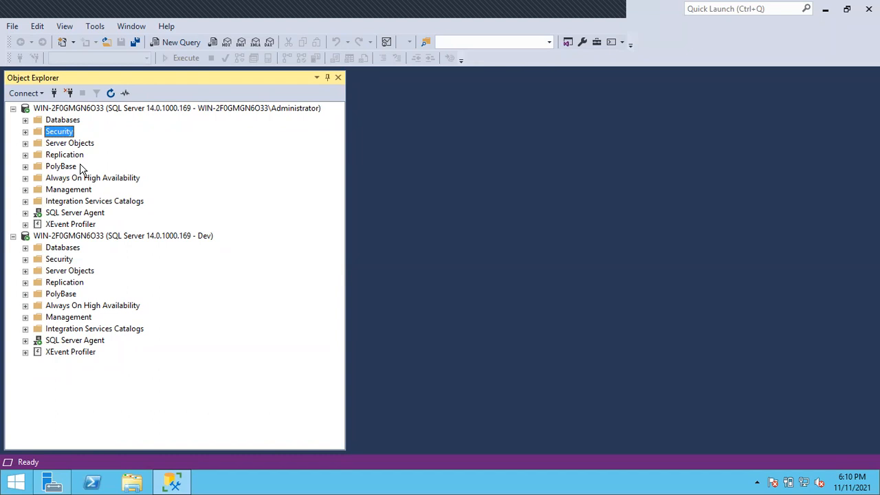
Collapse the logins under the Administrator connection's security folder and list its server roles
{"action": "left_click", "coordinate": [27, 143]}
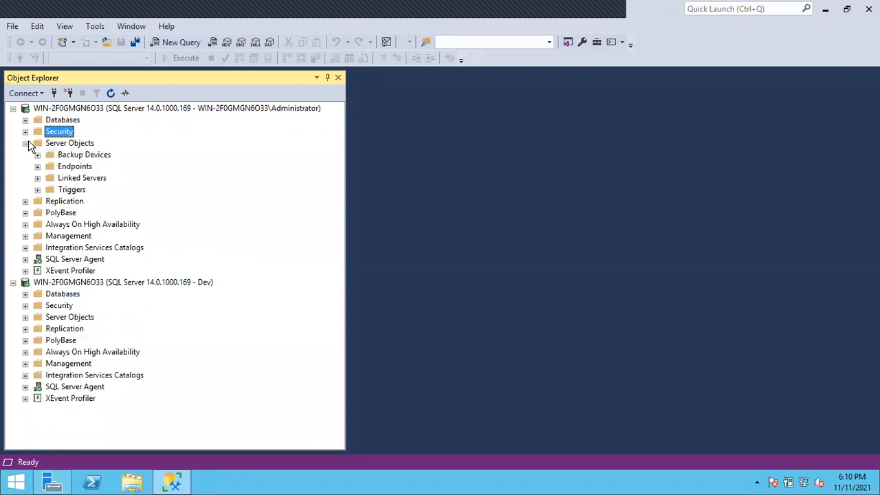
{"action": "left_click", "coordinate": [25, 143]}
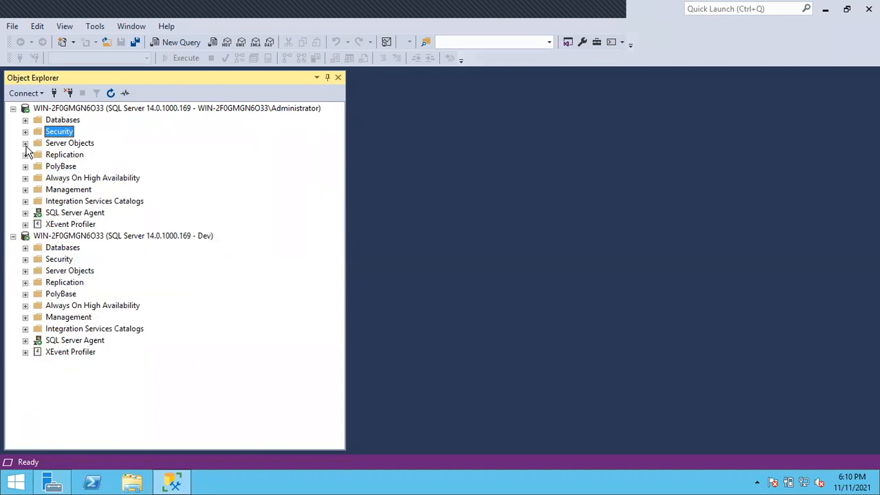
{"action": "left_click", "coordinate": [26, 132]}
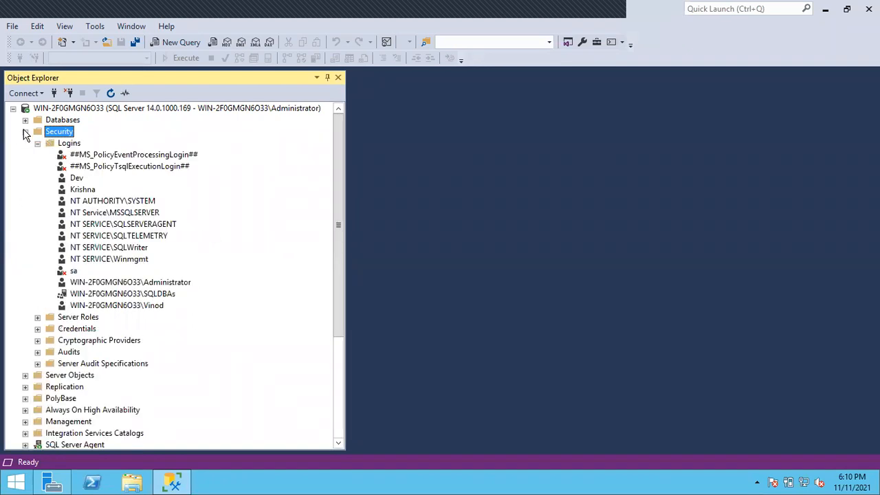
{"action": "left_click", "coordinate": [38, 143]}
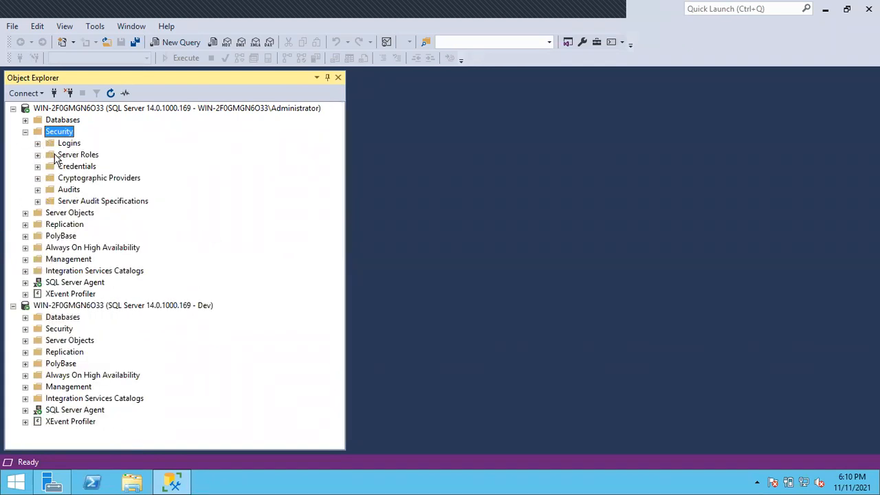
{"action": "left_click", "coordinate": [59, 155]}
{"action": "left_click", "coordinate": [38, 156]}
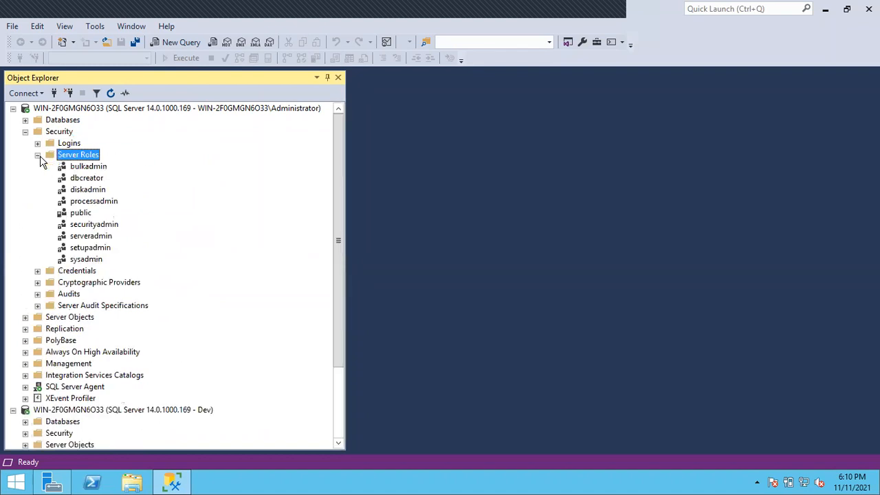